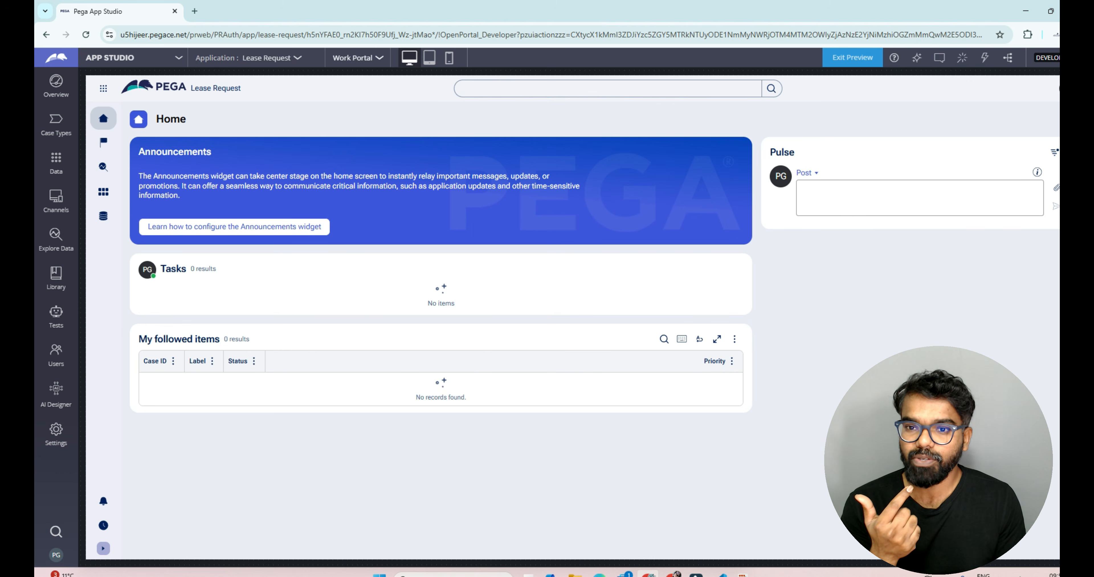
Step: Leave the preview of the Work Portal to open its portal configuration
{"action": "left_click", "coordinate": [356, 58]}
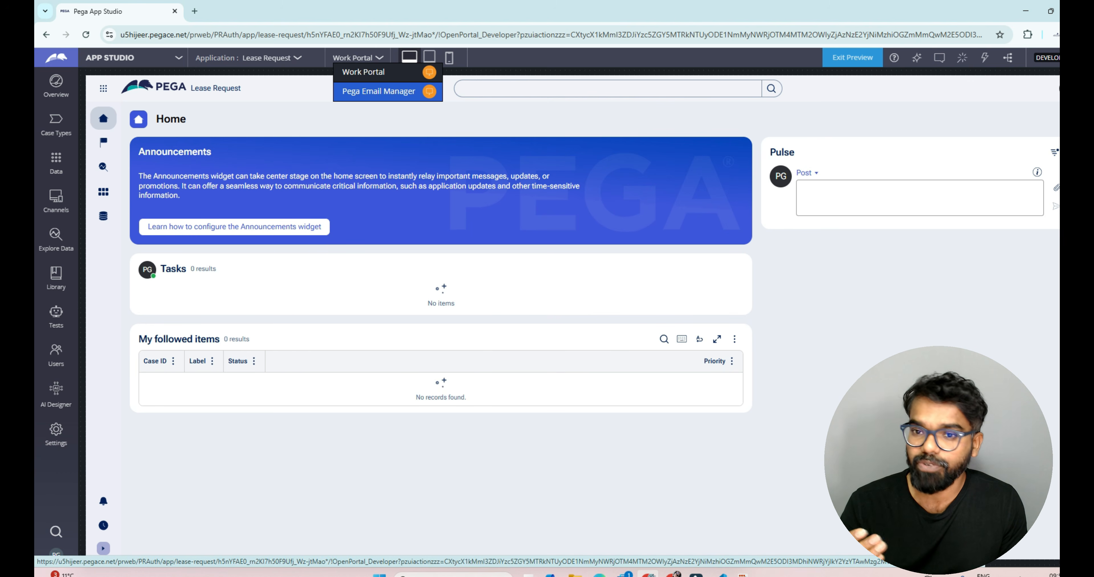
{"action": "left_click", "coordinate": [363, 72]}
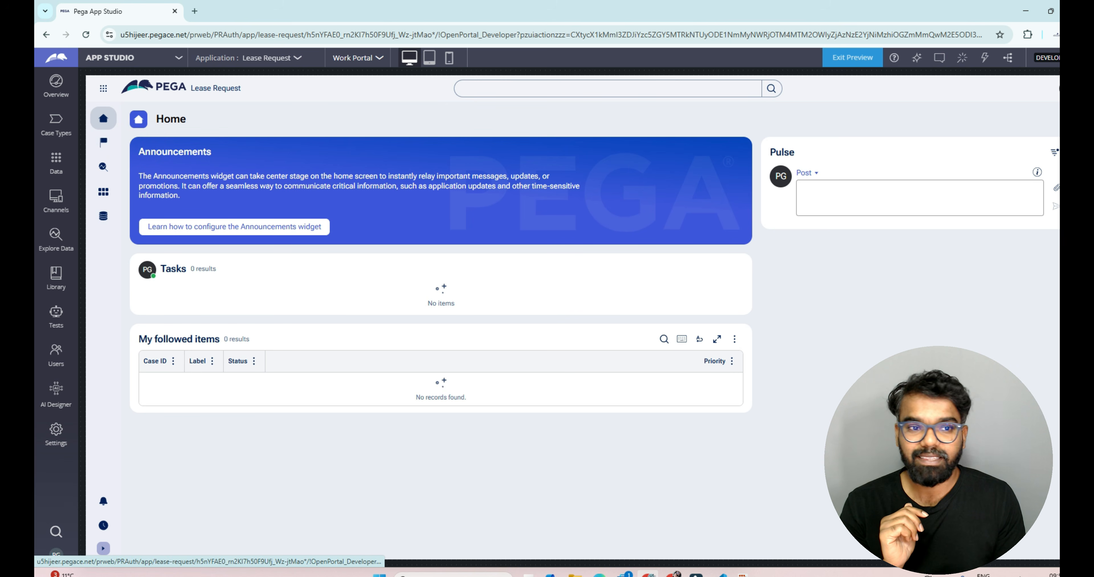
{"action": "left_click", "coordinate": [853, 57]}
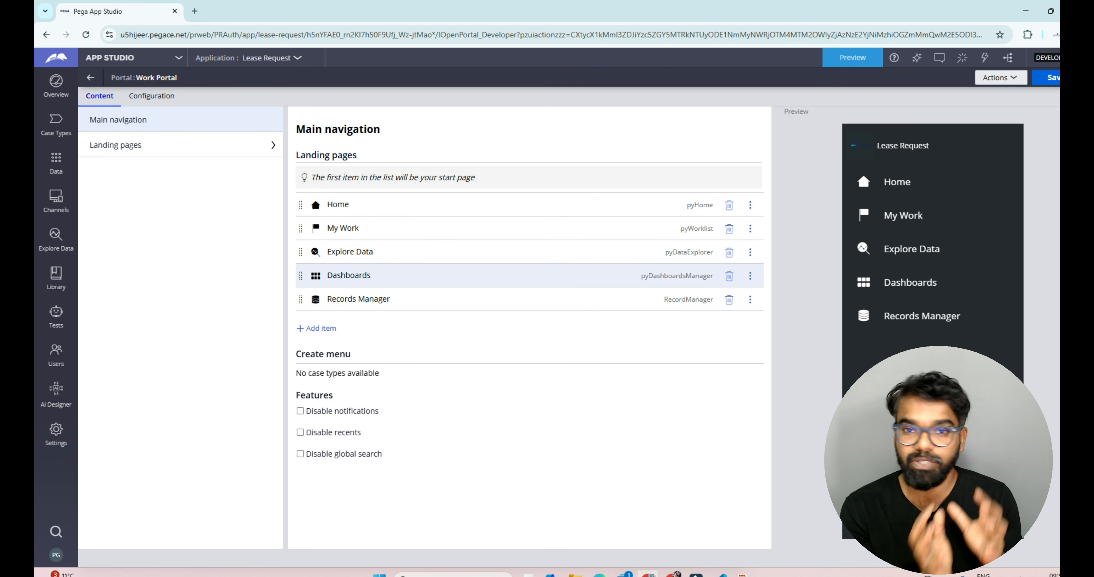
Step: Switch to Dev Studio and open the WebPortal portal rule from the User Interface records
{"action": "left_click", "coordinate": [133, 58]}
{"action": "left_click", "coordinate": [111, 77]}
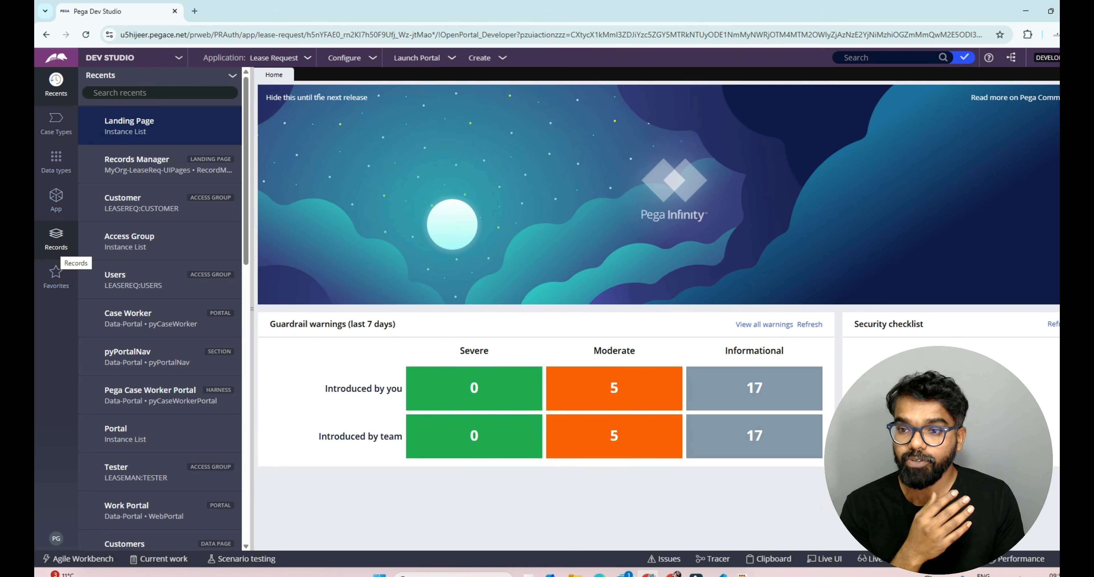
{"action": "left_click", "coordinate": [57, 241]}
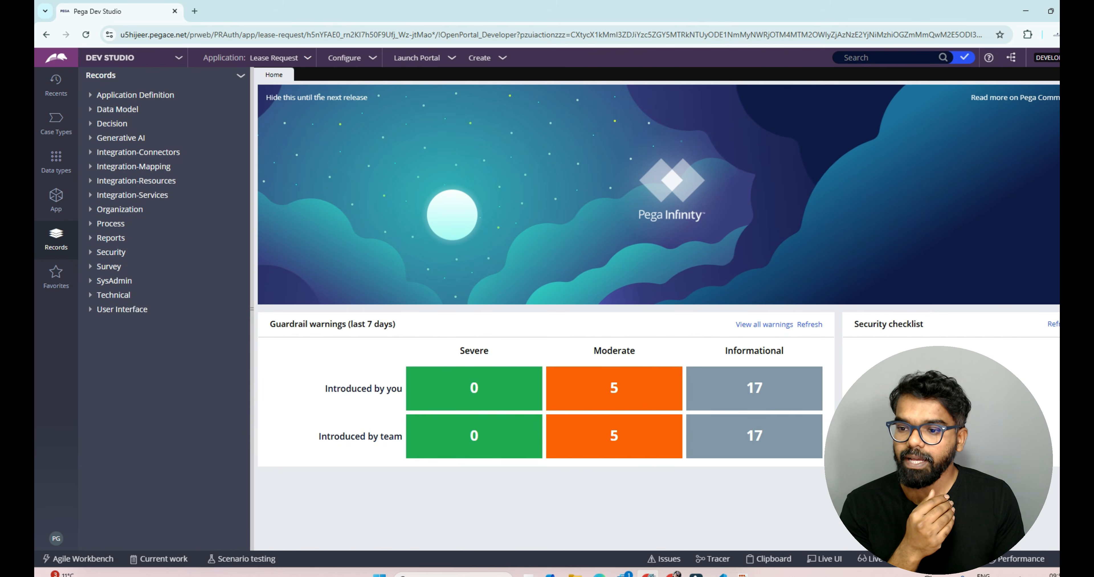
{"action": "left_click", "coordinate": [90, 310]}
{"action": "left_click", "coordinate": [117, 452]}
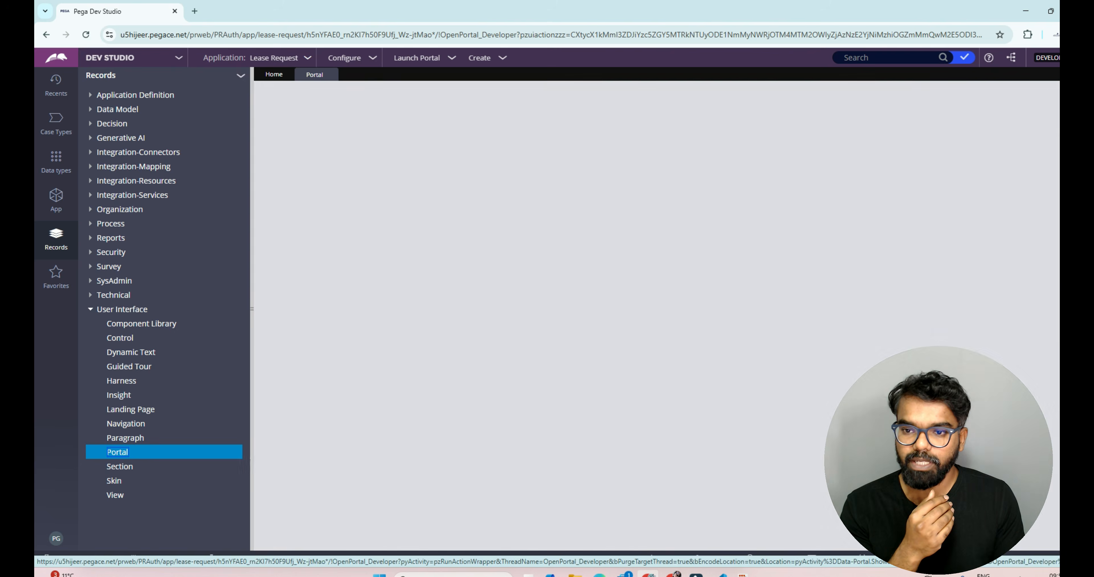
{"action": "left_click", "coordinate": [286, 139]}
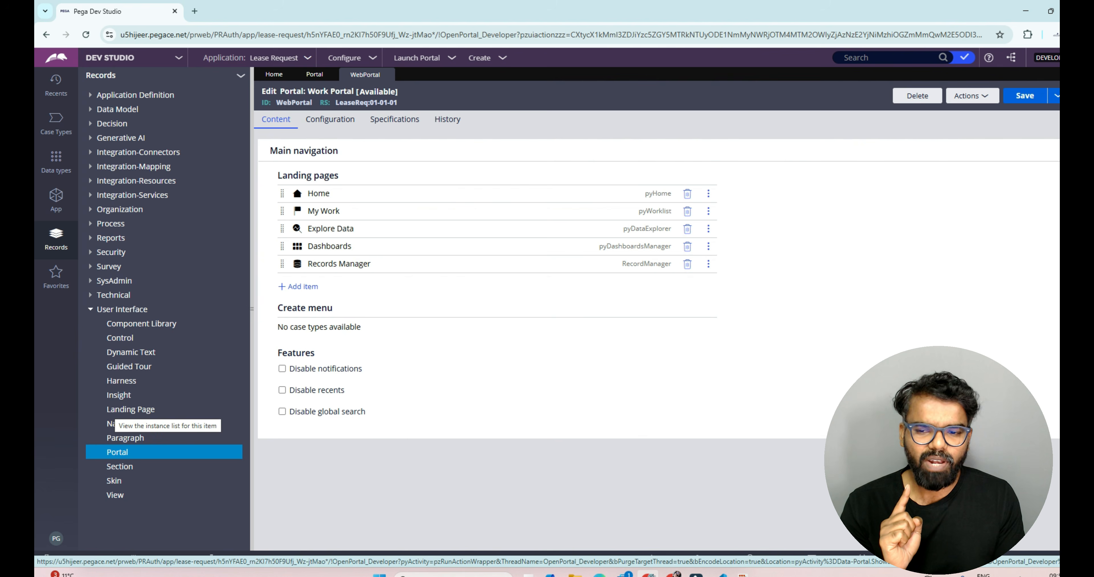
Step: Open the RecordManager landing page rule and compare it with the WebPortal rule
{"action": "left_click", "coordinate": [117, 410]}
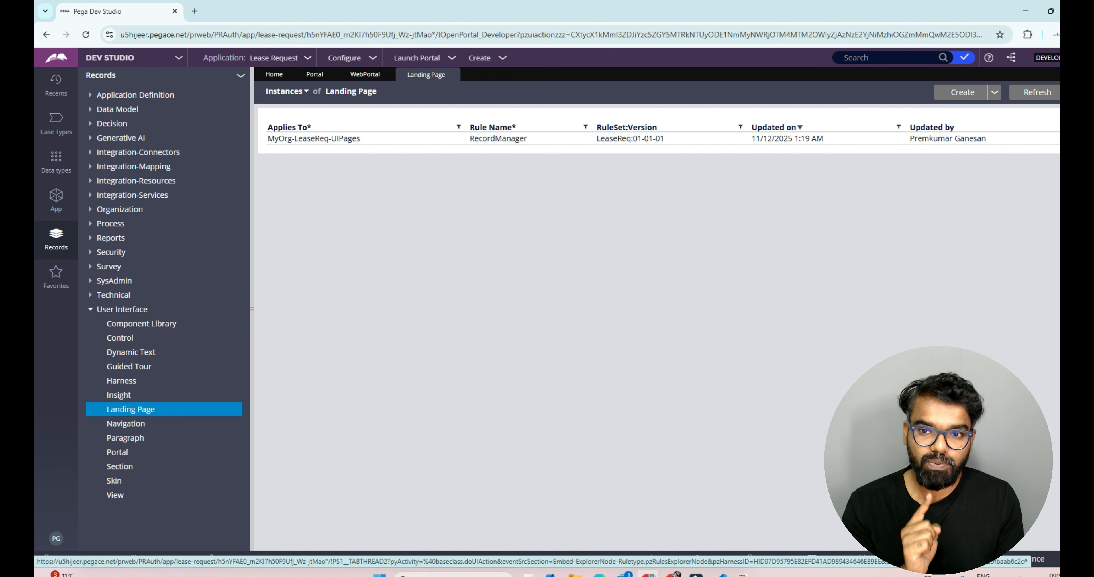
{"action": "left_click", "coordinate": [364, 74]}
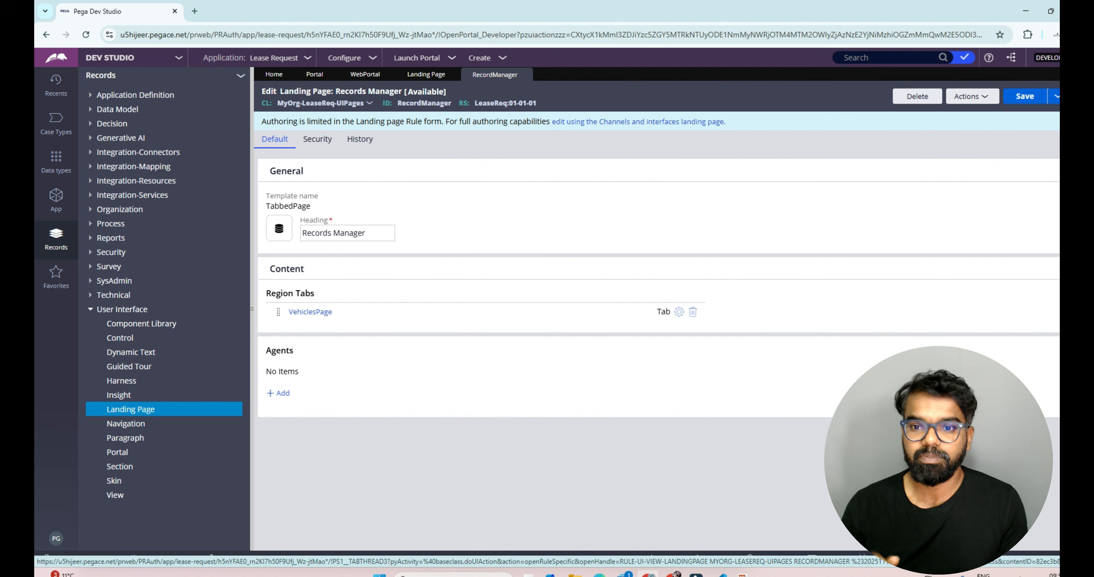
{"action": "left_click", "coordinate": [426, 74]}
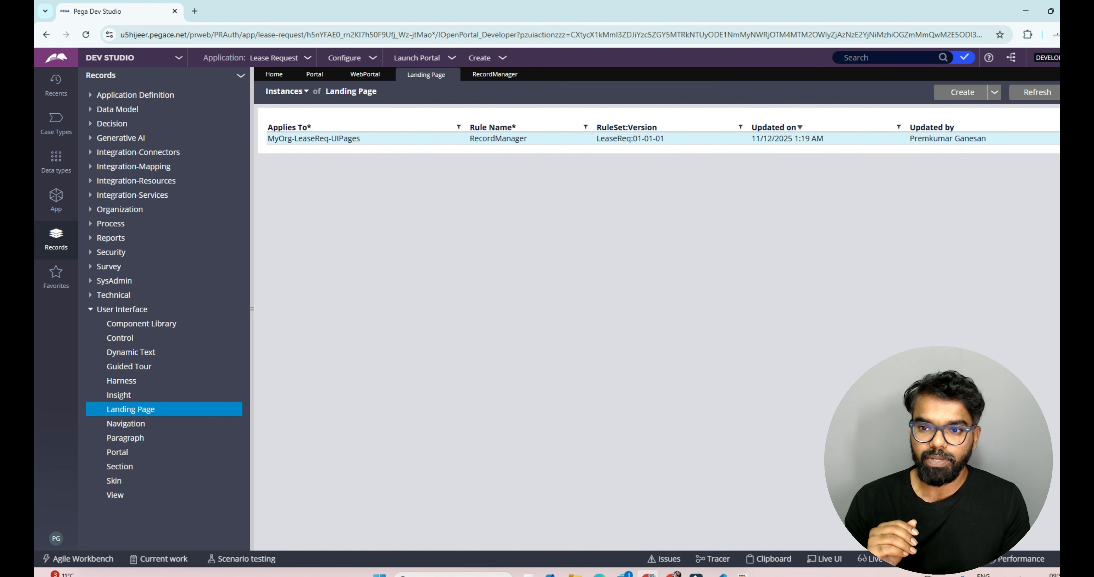
{"action": "left_click", "coordinate": [366, 75]}
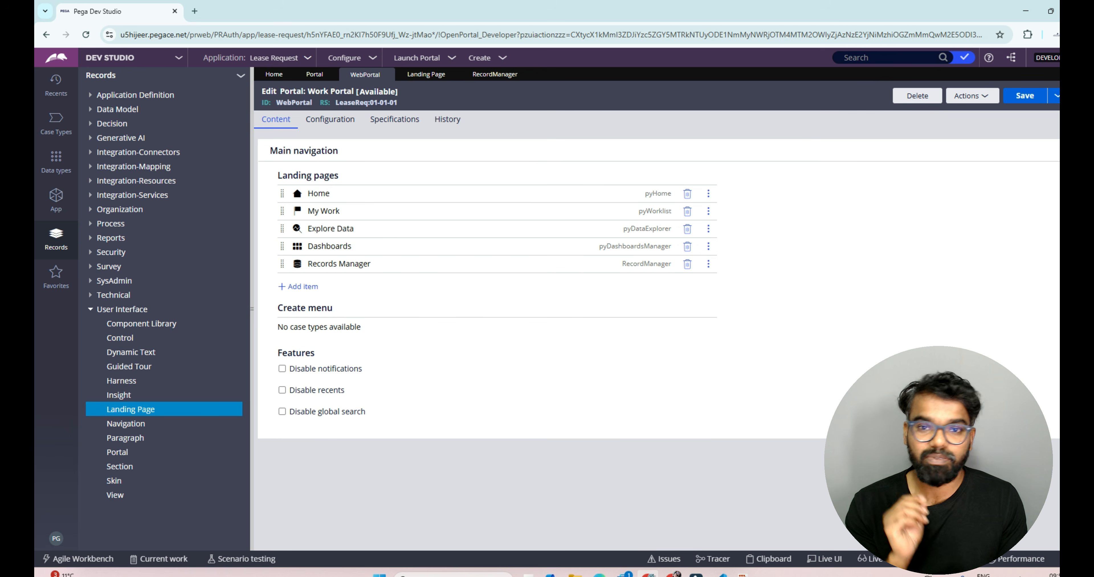
Step: Switch back to App Studio and review the landing pages offered for adding to the main navigation
{"action": "left_click", "coordinate": [120, 58]}
{"action": "left_click", "coordinate": [112, 75]}
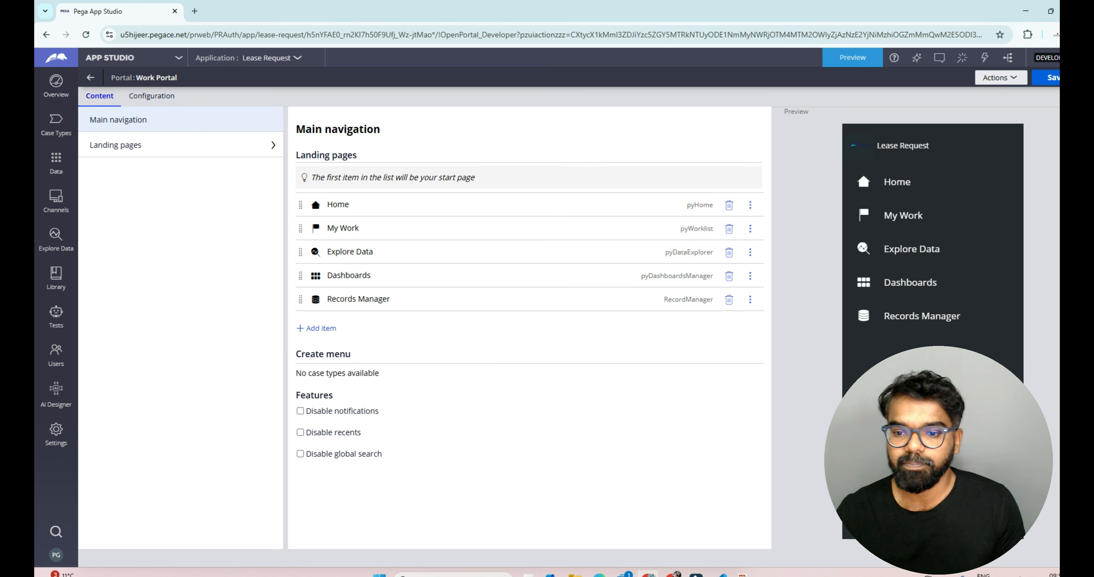
{"action": "left_click", "coordinate": [317, 329]}
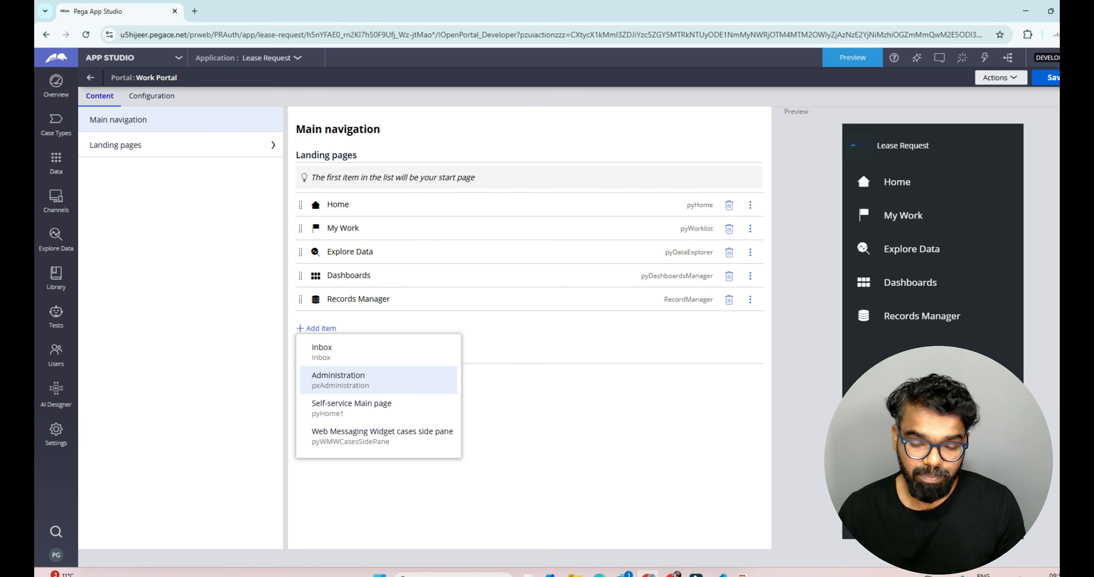
{"action": "left_click", "coordinate": [531, 409]}
{"action": "left_click", "coordinate": [317, 328]}
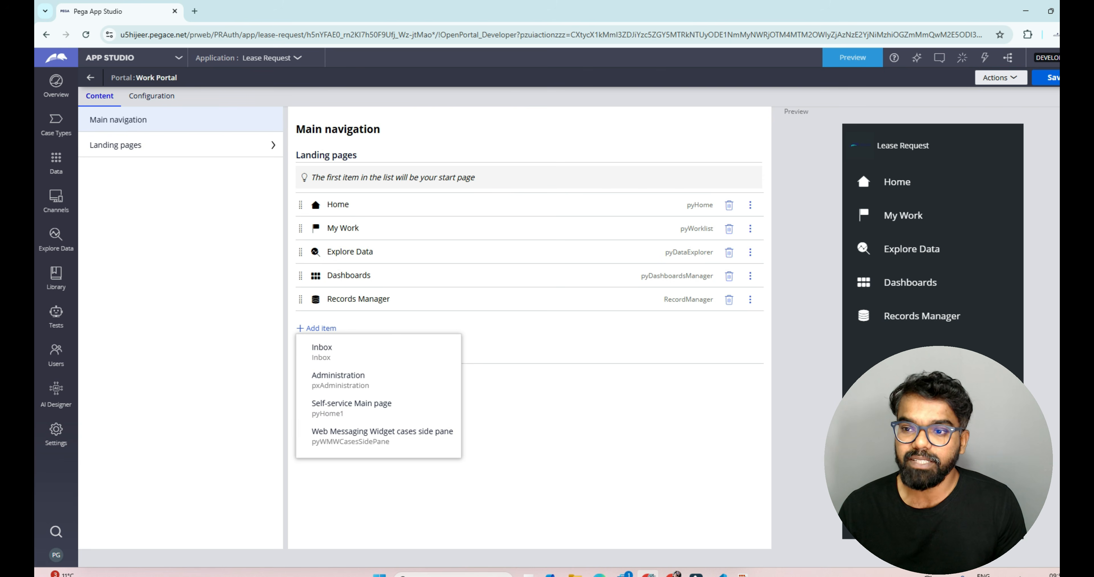
{"action": "left_click", "coordinate": [317, 329]}
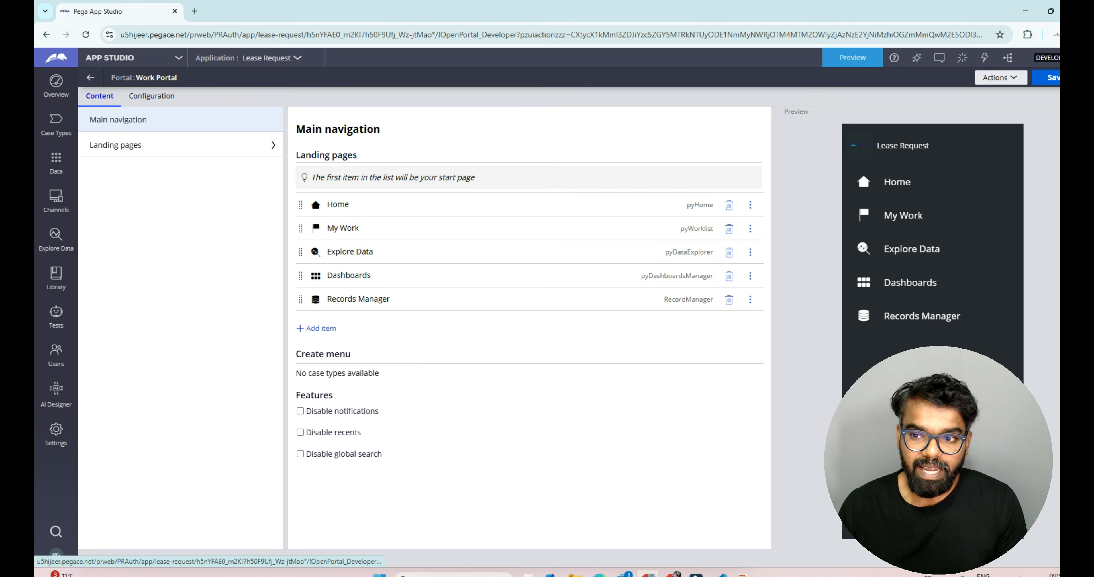
Step: Open the Home landing page from the portal's landing pages list
{"action": "left_click", "coordinate": [115, 145]}
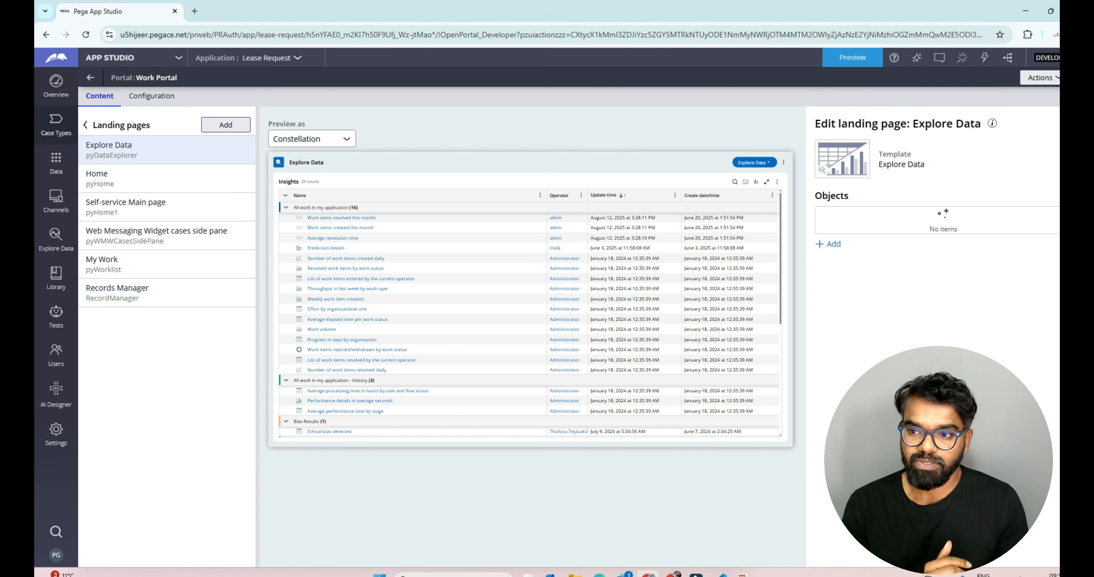
{"action": "left_click", "coordinate": [85, 124]}
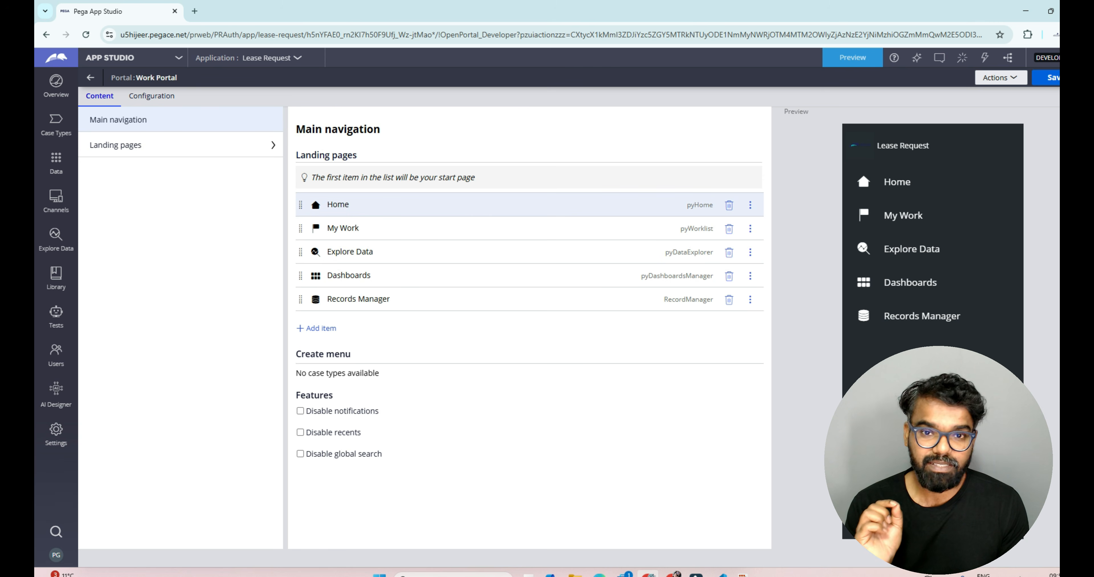
{"action": "left_click", "coordinate": [178, 144]}
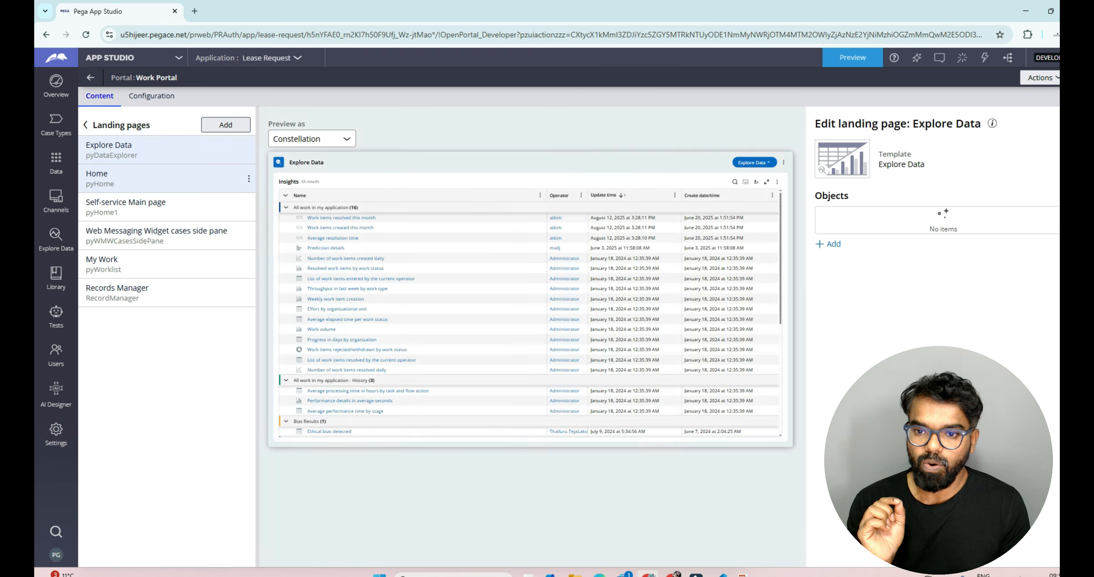
{"action": "left_click", "coordinate": [128, 178]}
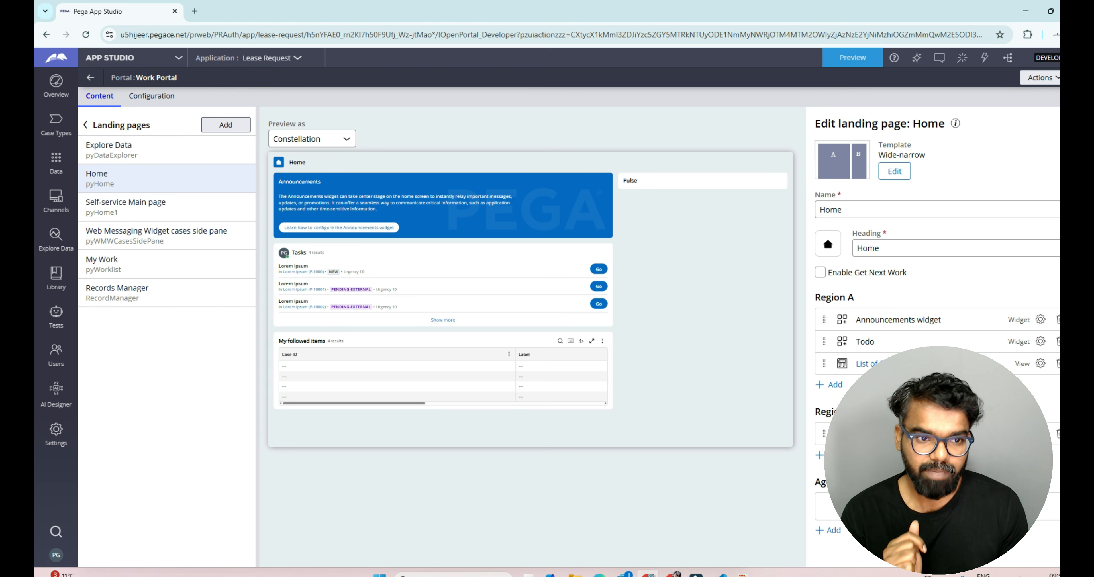
{"action": "left_click", "coordinate": [894, 171]}
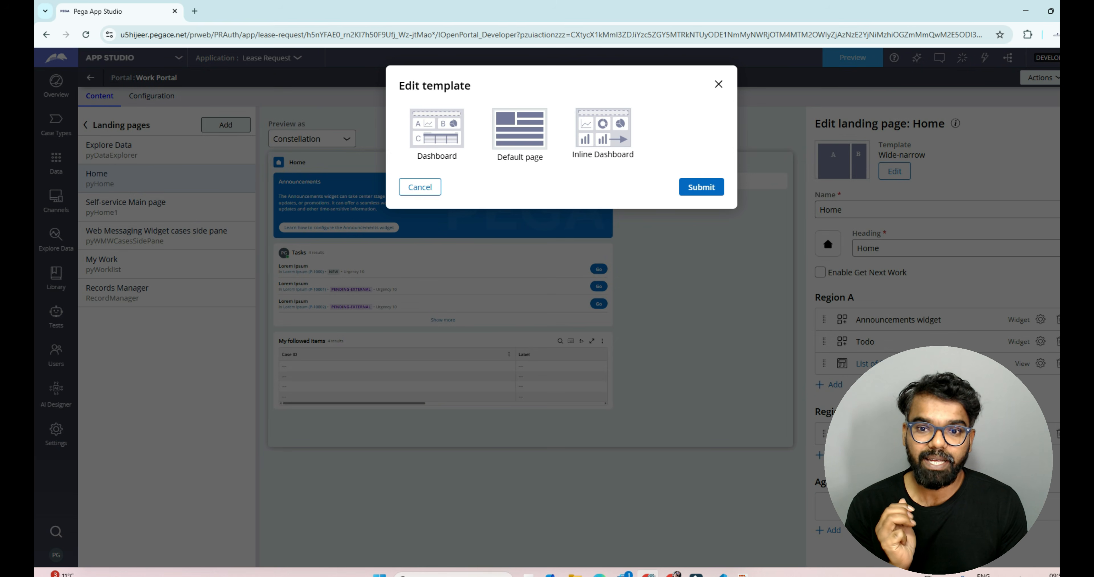
{"action": "left_click", "coordinate": [602, 133]}
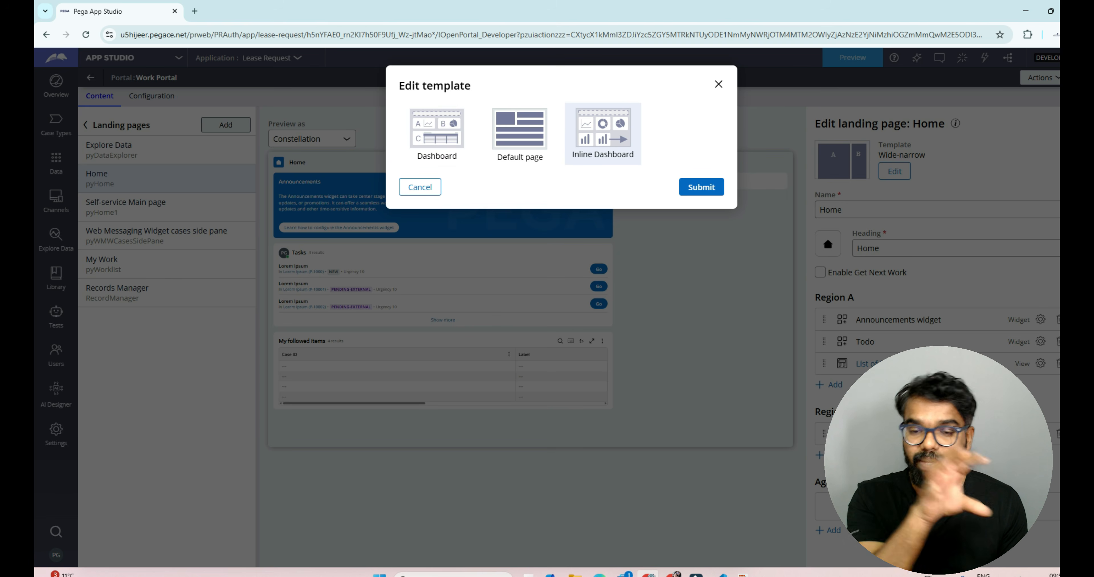
{"action": "left_click", "coordinate": [520, 134]}
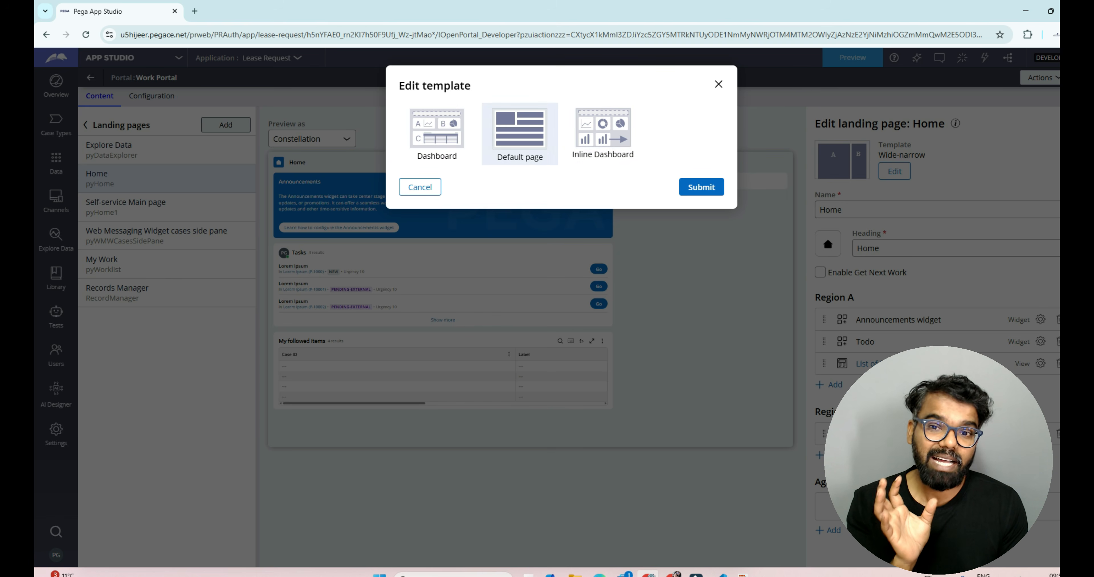
{"action": "key", "text": "Escape"}
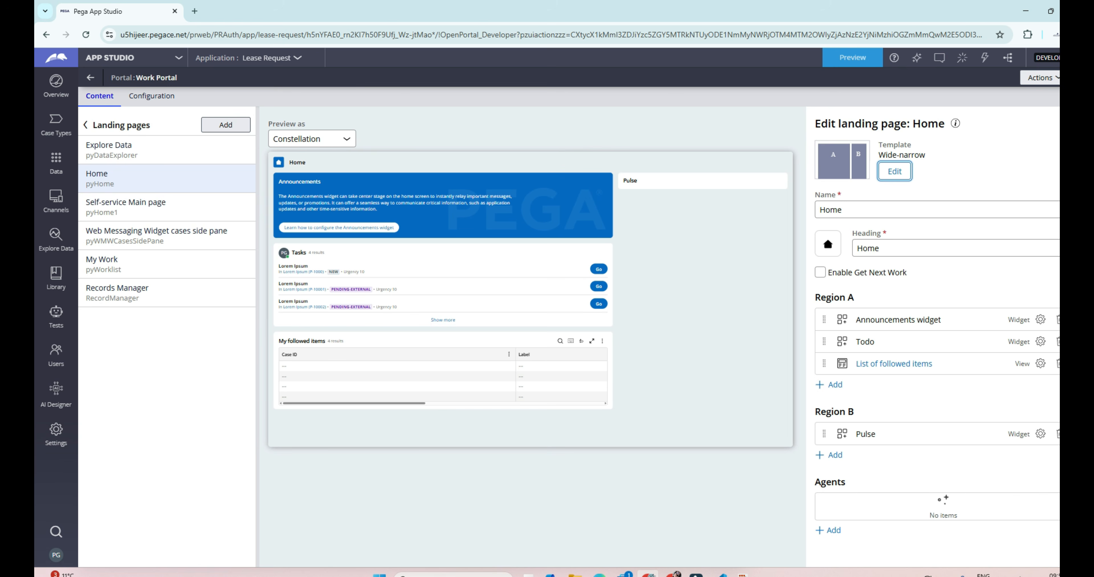
Step: Add the Start My Day widget to Region B of the Home landing page
{"action": "left_click", "coordinate": [832, 455]}
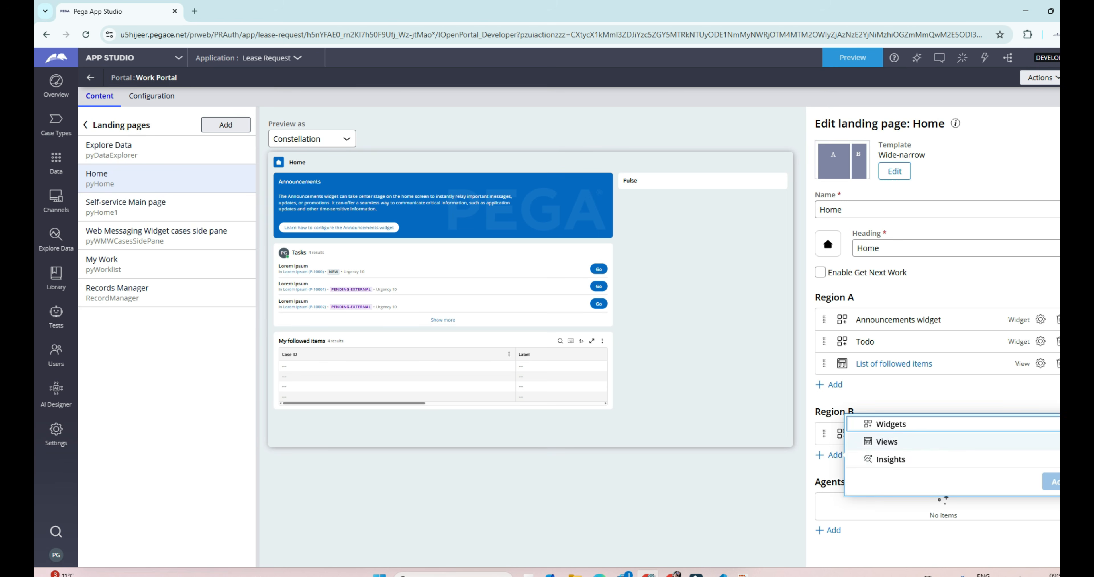
{"action": "left_click", "coordinate": [888, 424]}
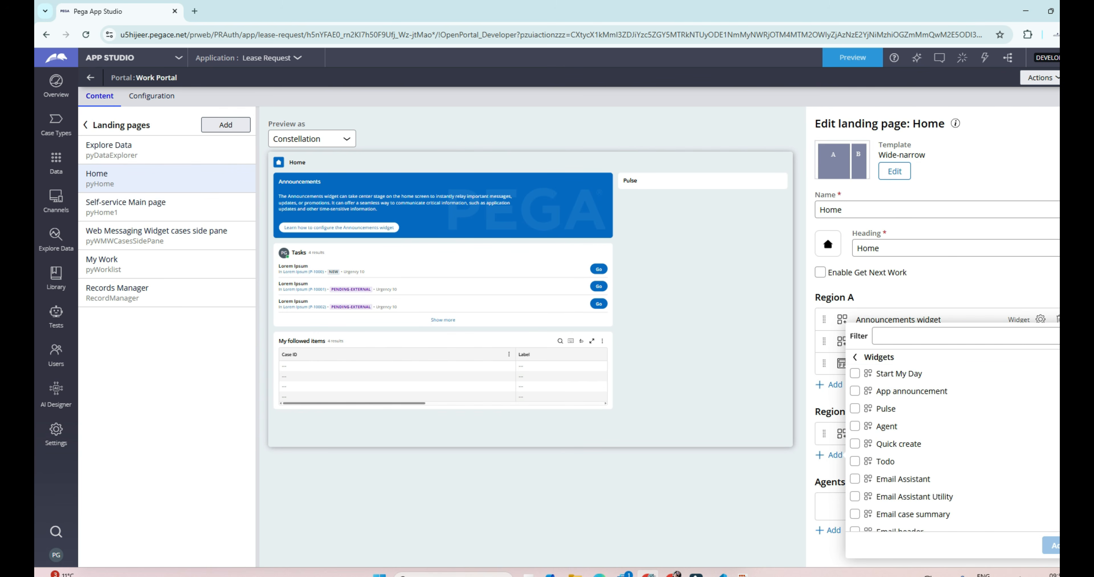
{"action": "left_click", "coordinate": [855, 374]}
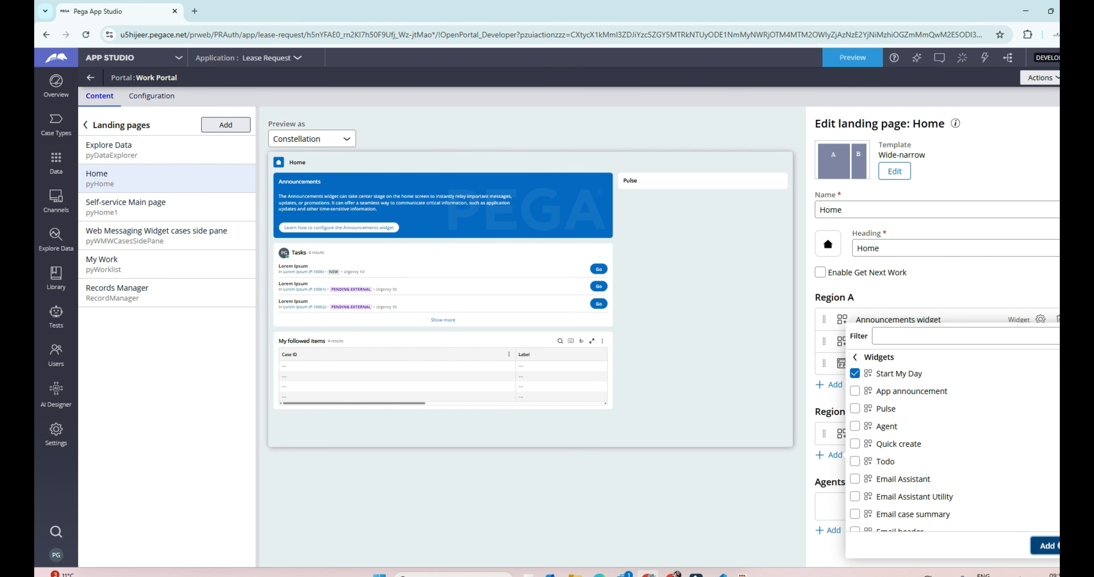
{"action": "left_click", "coordinate": [1046, 545]}
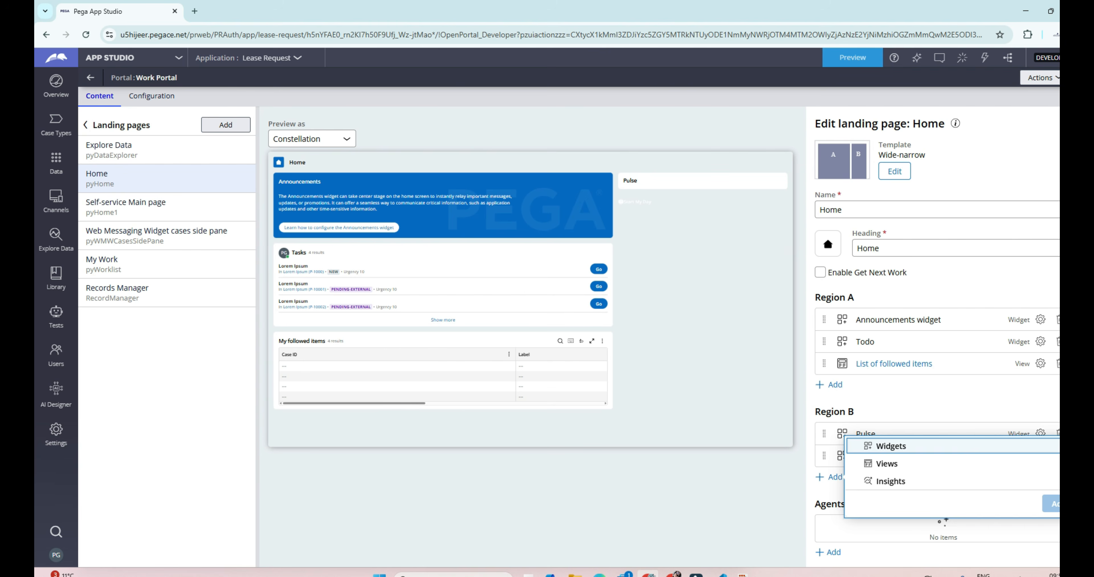
Step: Add the Average performance time by stage insight to Region B of the Home page
{"action": "key", "text": "Down"}
{"action": "key", "text": "Return"}
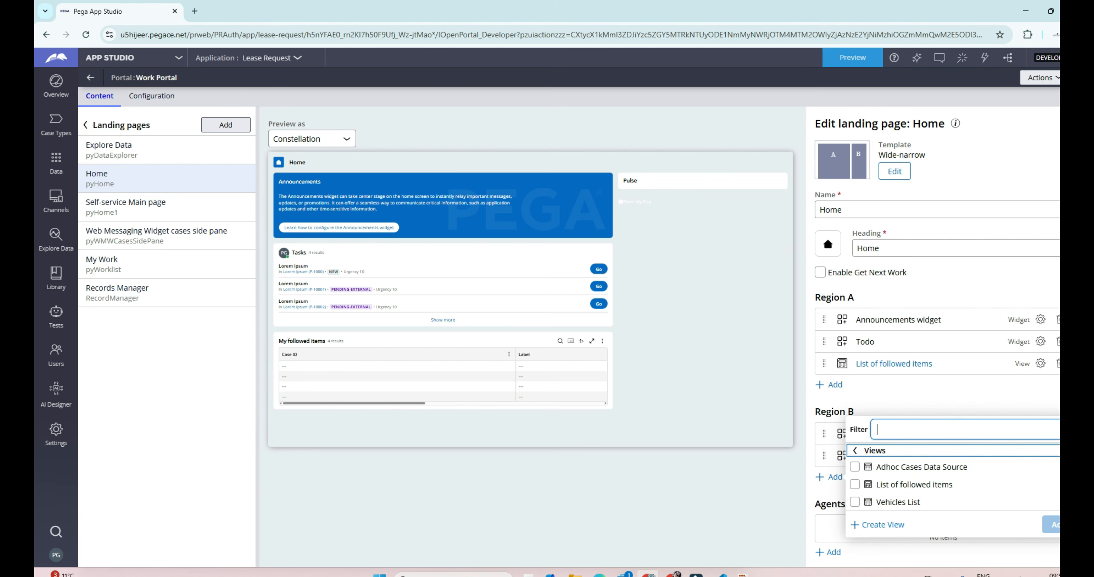
{"action": "key", "text": "Up"}
{"action": "key", "text": "Up"}
{"action": "key", "text": "Up"}
{"action": "key", "text": "Up"}
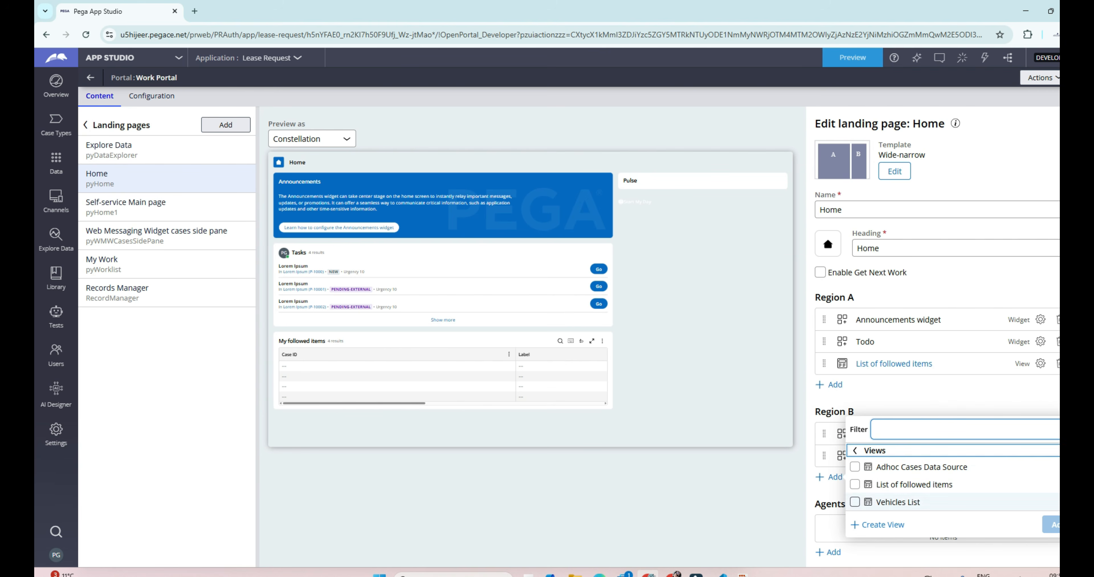
{"action": "key", "text": "Return"}
{"action": "key", "text": "Down"}
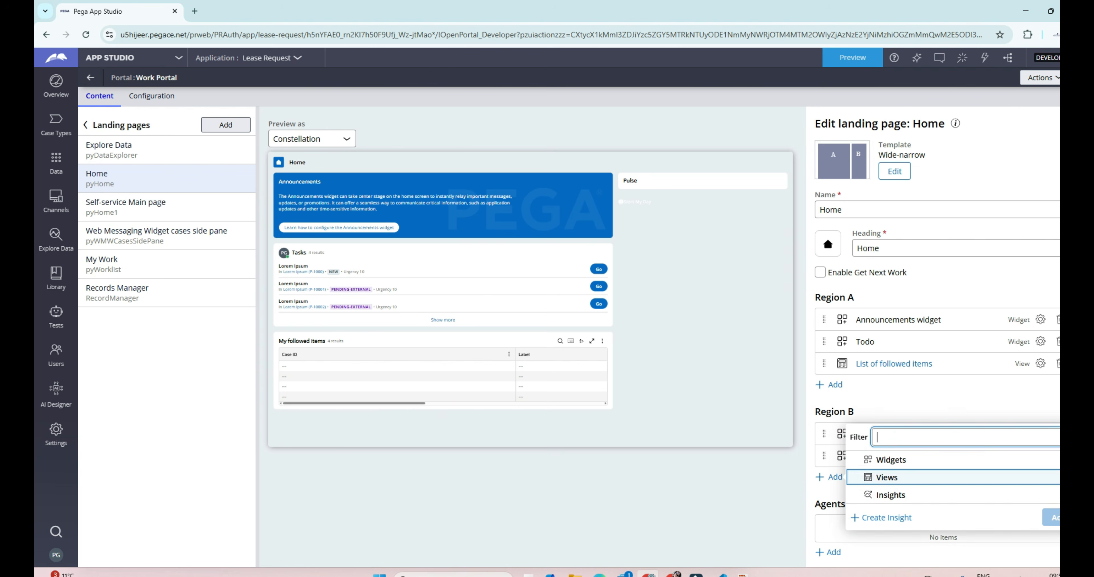
{"action": "key", "text": "Return"}
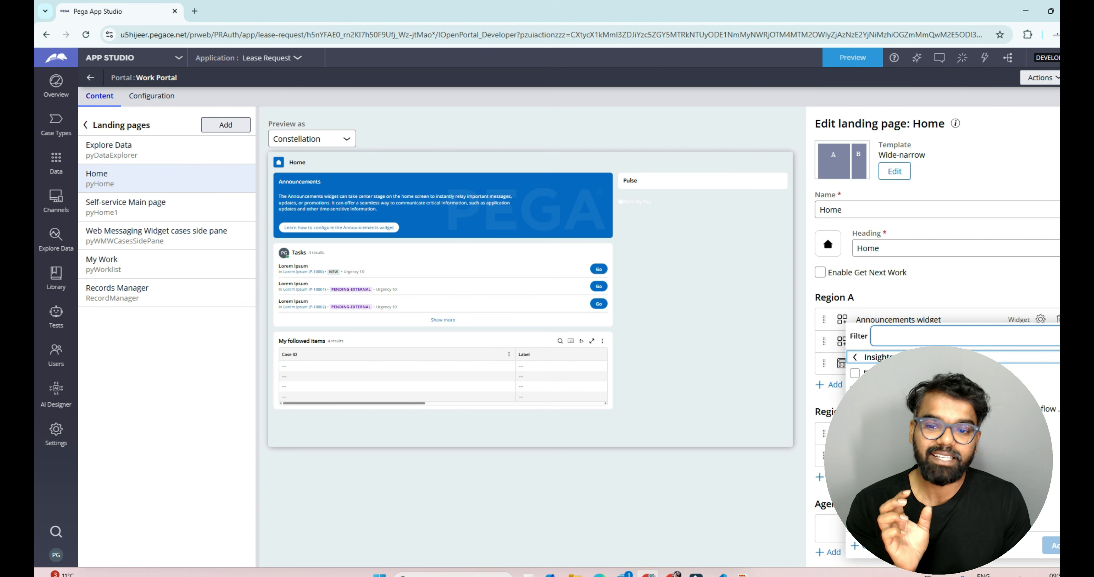
{"action": "left_click", "coordinate": [854, 373]}
{"action": "left_click", "coordinate": [1051, 546]}
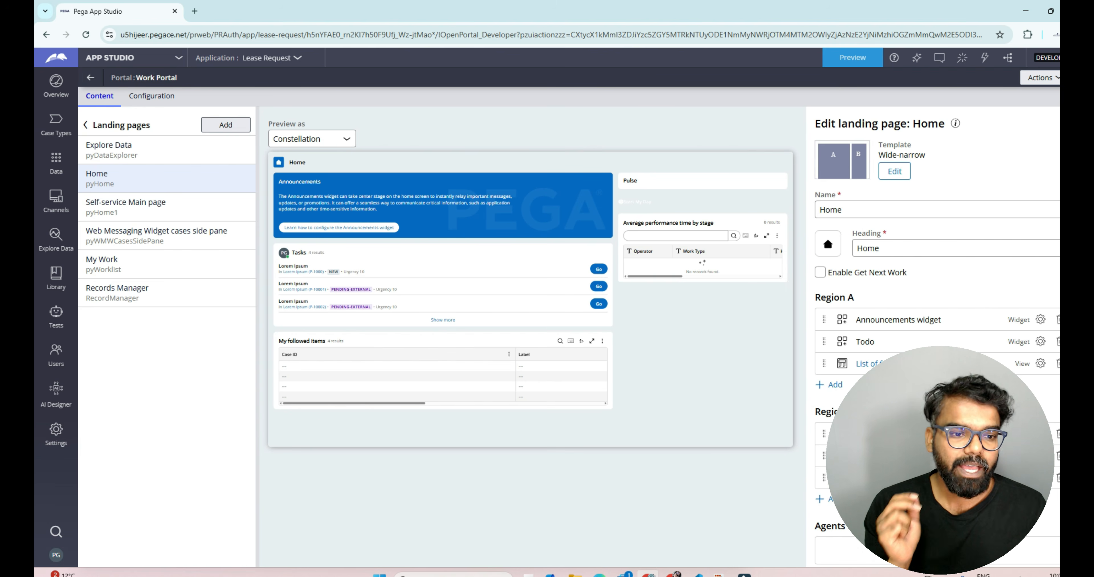
{"action": "left_click", "coordinate": [835, 385]}
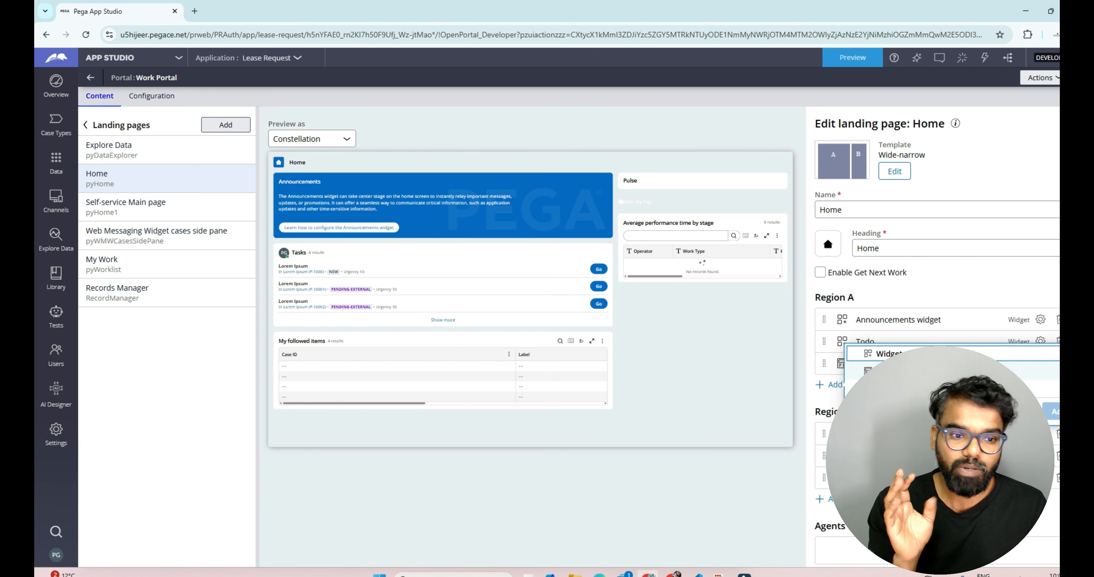
{"action": "left_click", "coordinate": [892, 356]}
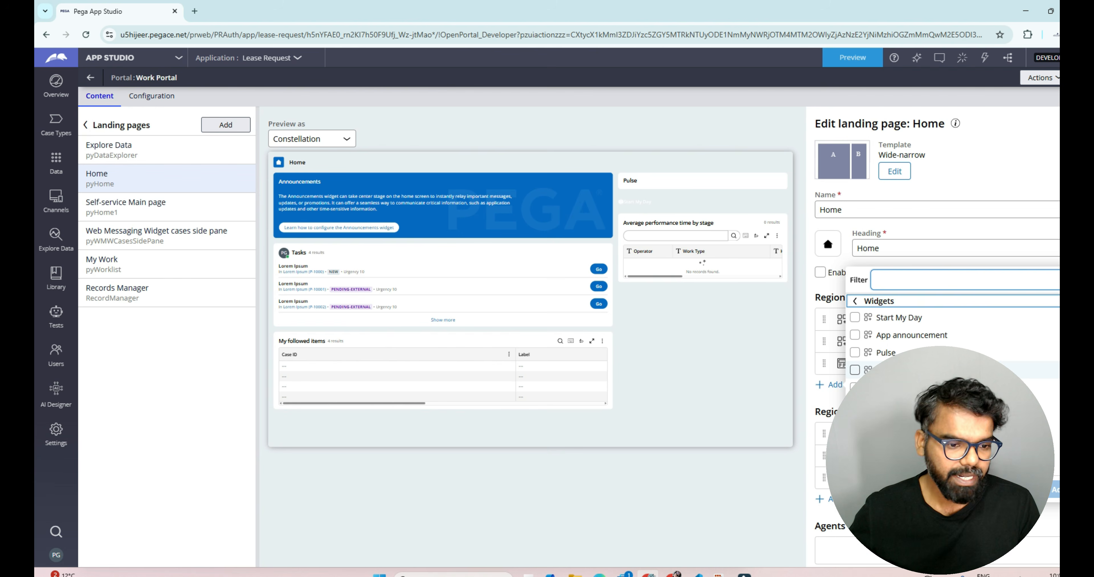
{"action": "scroll", "coordinate": [914, 331], "scroll_direction": "down", "scroll_amount": 3}
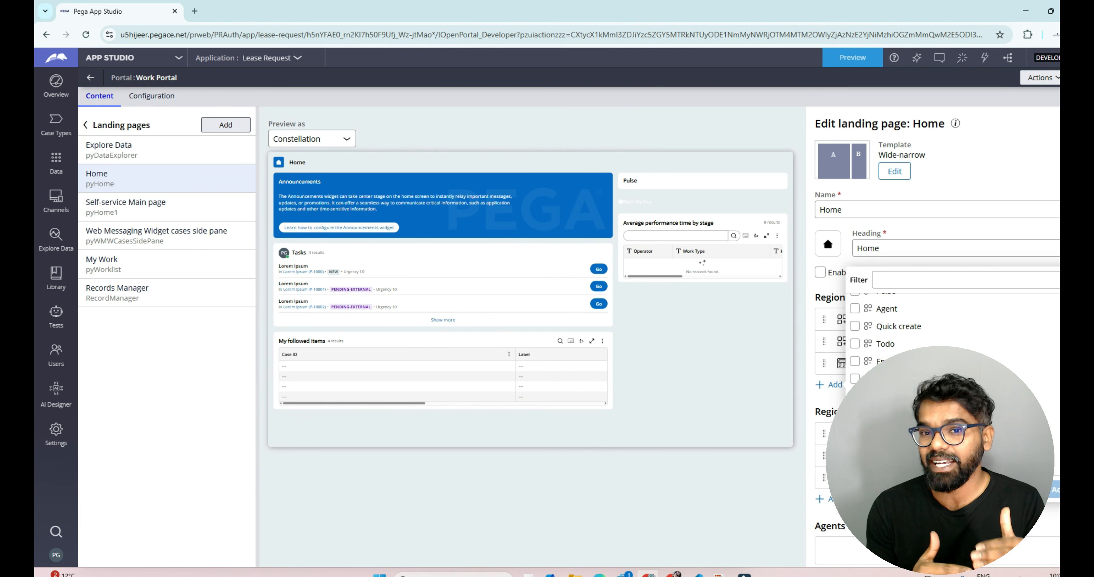
{"action": "key", "text": "Escape"}
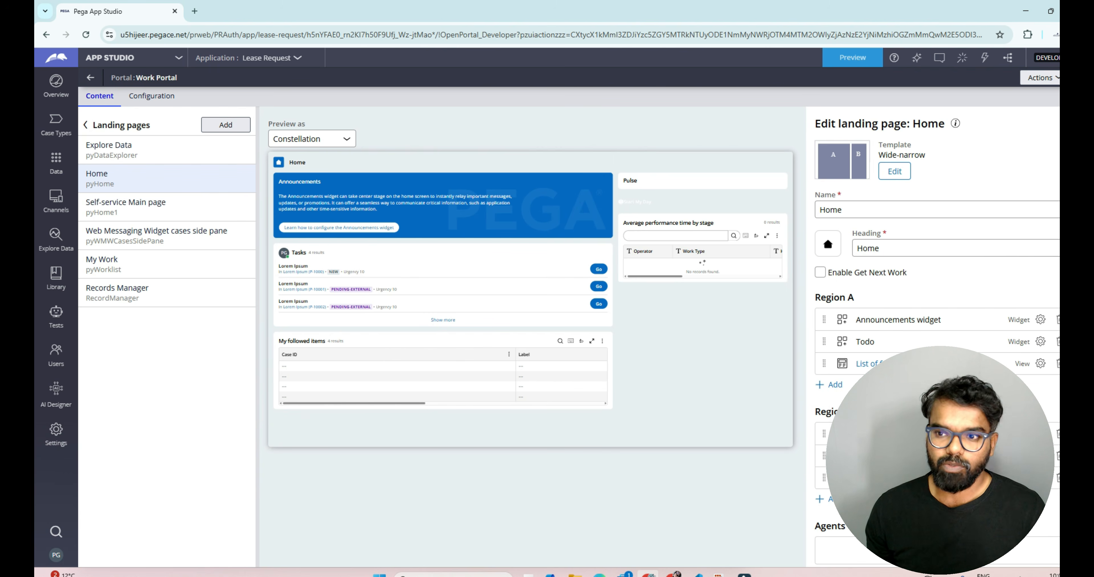
Step: Create a new Work Portal named CSPortal from the channel interfaces
{"action": "left_click", "coordinate": [91, 78]}
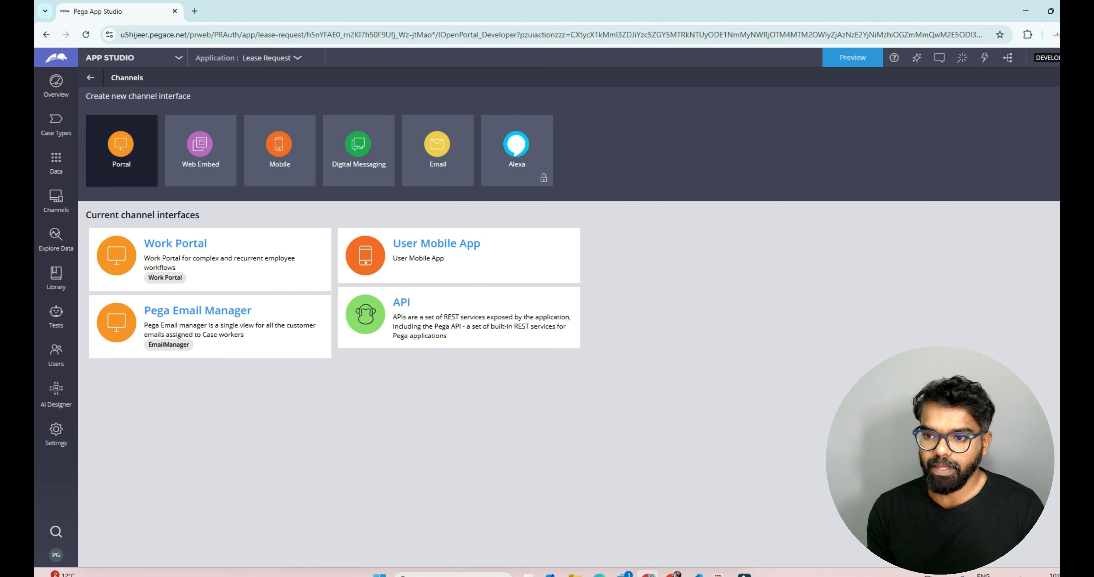
{"action": "left_click", "coordinate": [121, 148]}
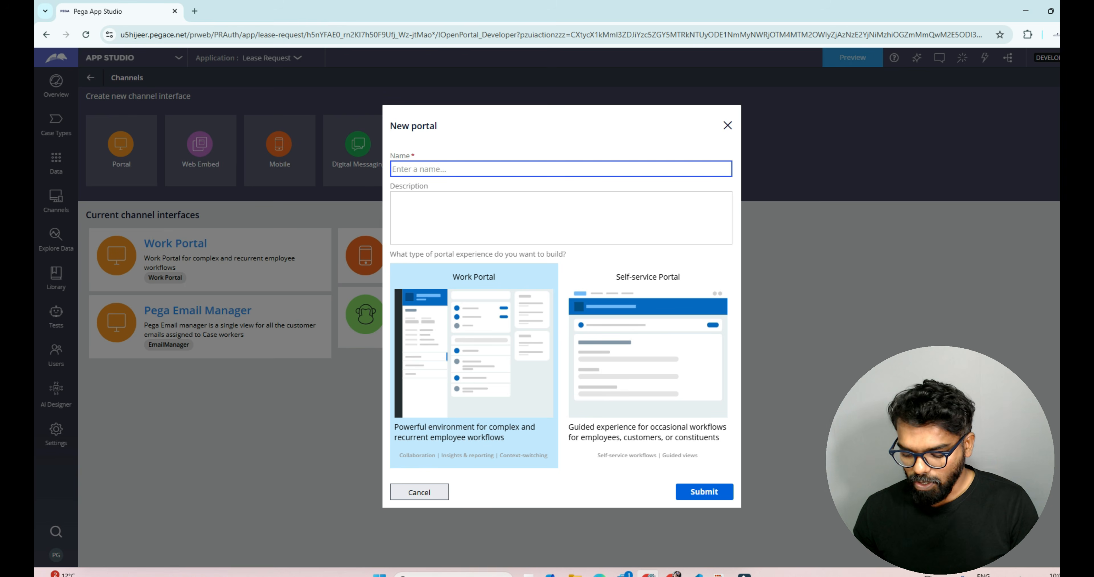
{"action": "type", "text": "CSP"}
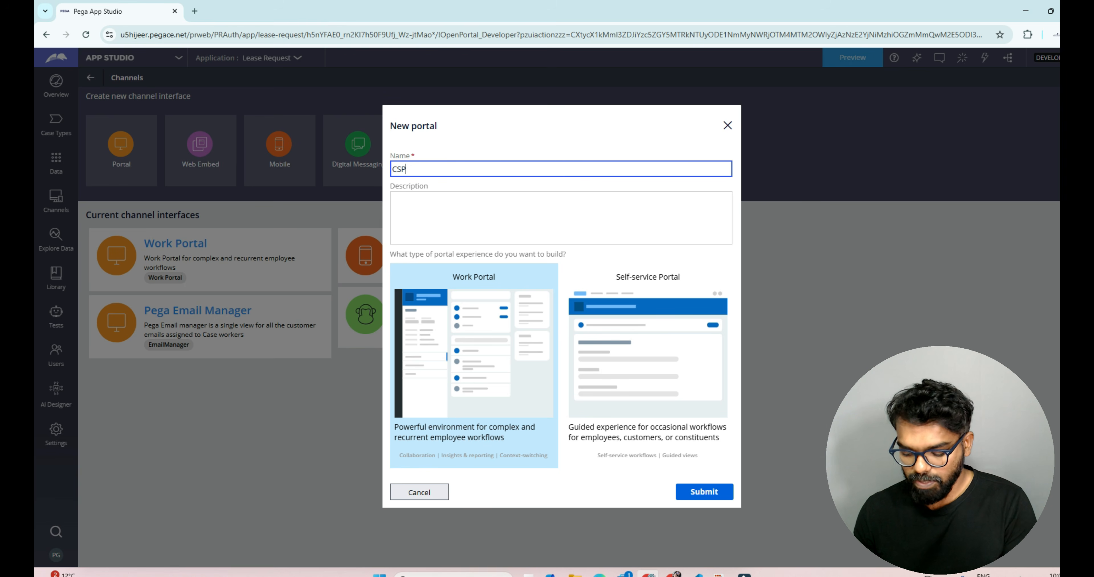
{"action": "type", "text": "ortal"}
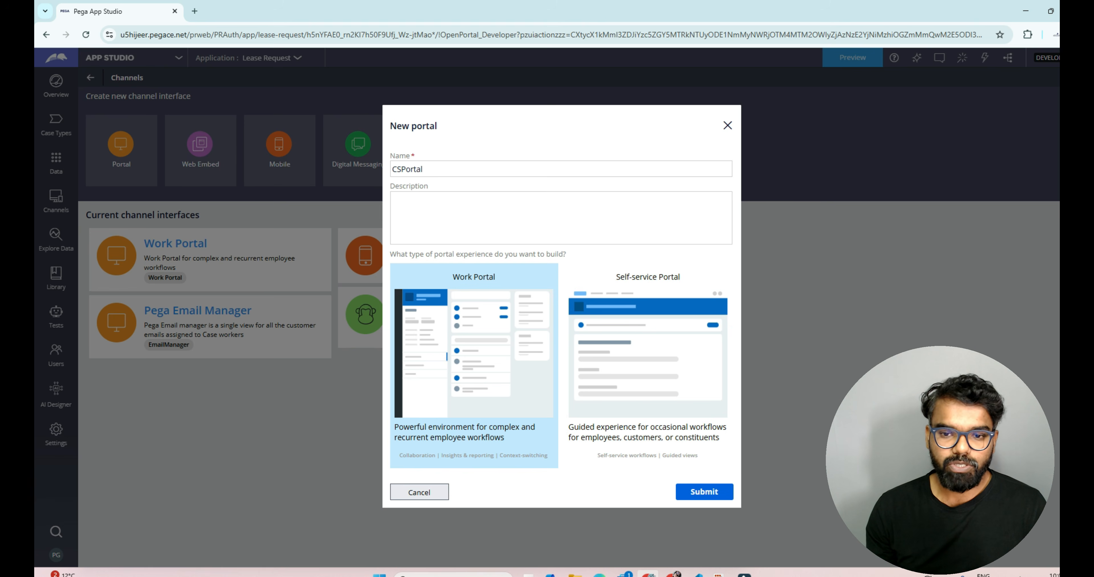
{"action": "left_click", "coordinate": [704, 492]}
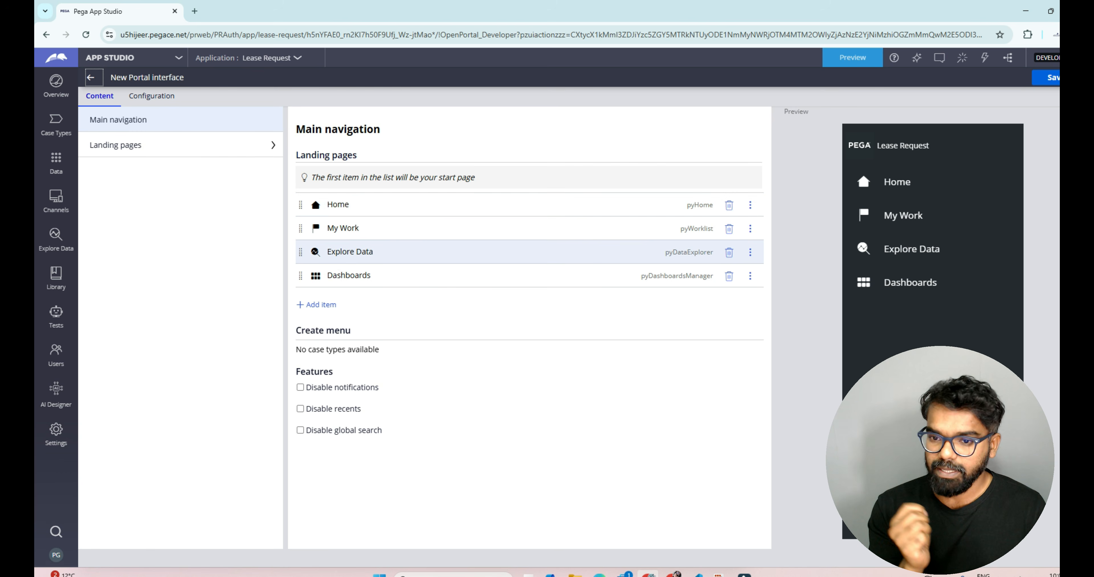
Step: Set the Explore Data navigation item's visibility to a Condition (when rule) of Never
{"action": "left_click", "coordinate": [750, 252]}
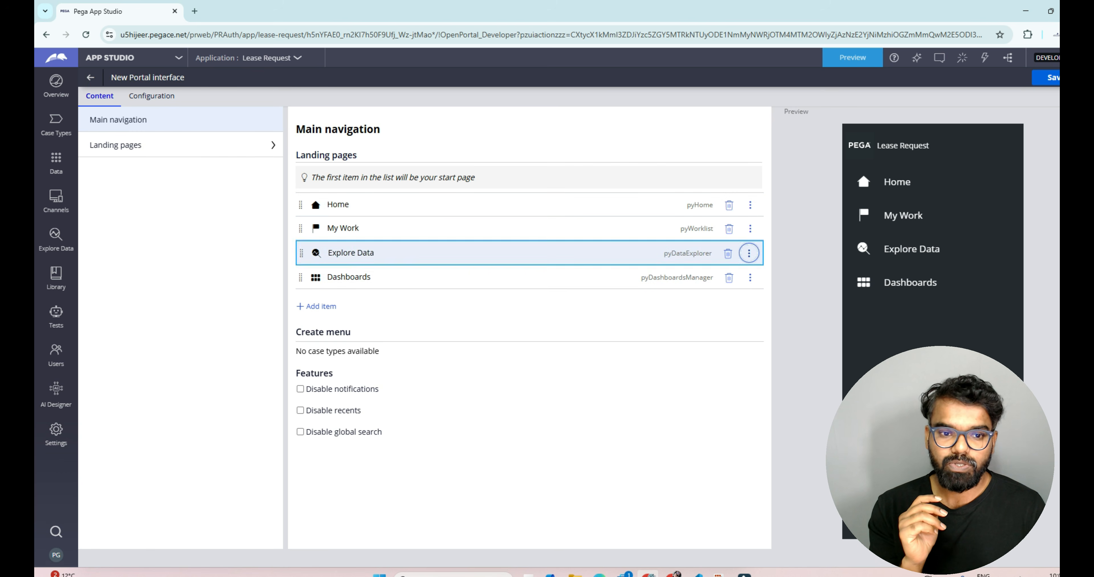
{"action": "left_click", "coordinate": [775, 267]}
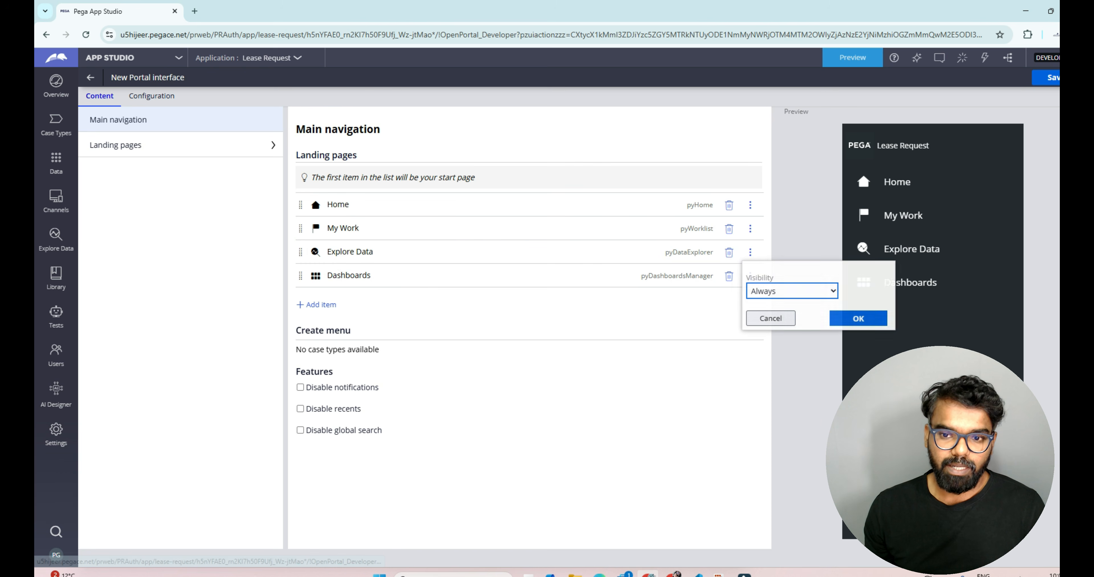
{"action": "left_click", "coordinate": [792, 292]}
{"action": "left_click", "coordinate": [789, 322]}
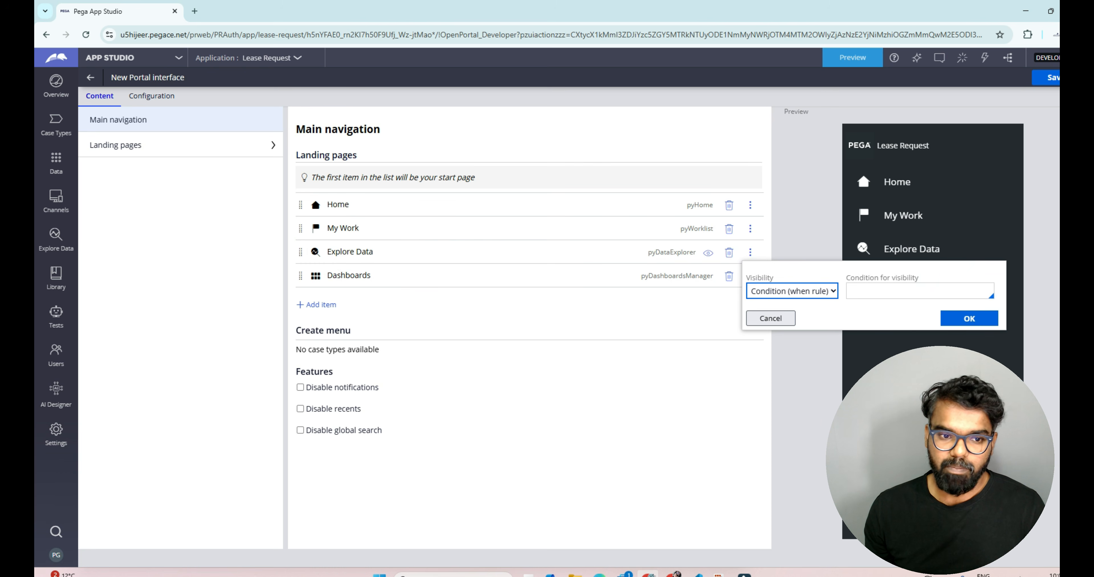
{"action": "type", "text": "Never"}
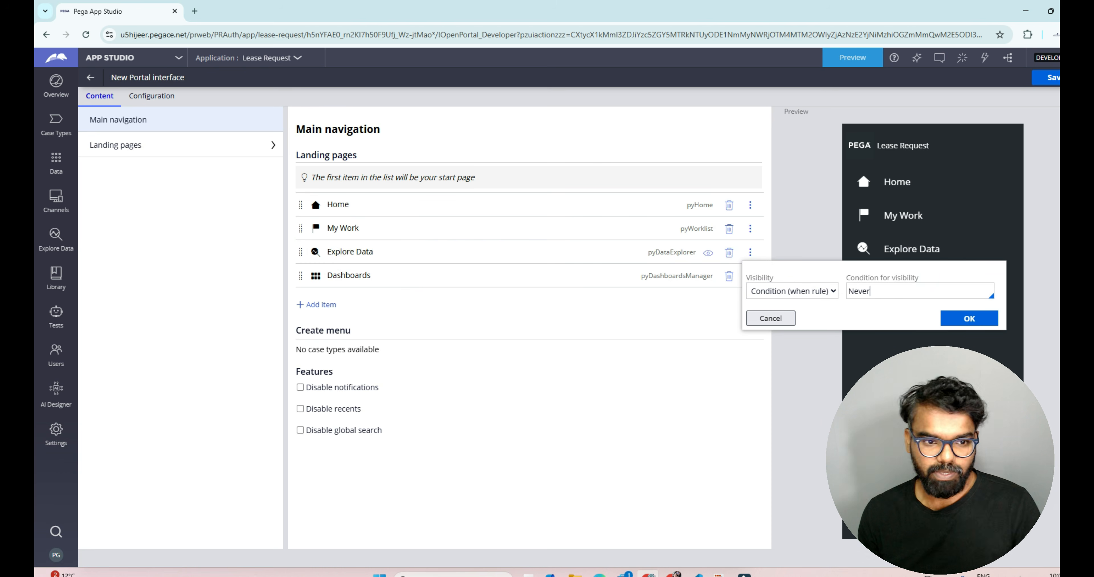
{"action": "key", "text": "Return"}
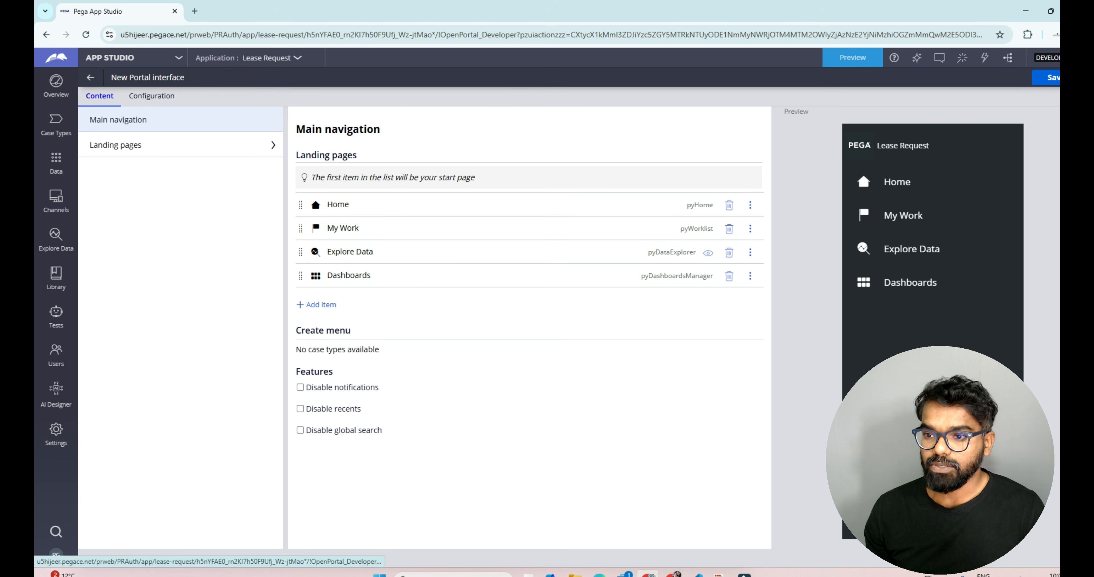
Step: Add the Number of work items created daily insight to Region A of the My Work landing page
{"action": "left_click", "coordinate": [116, 145]}
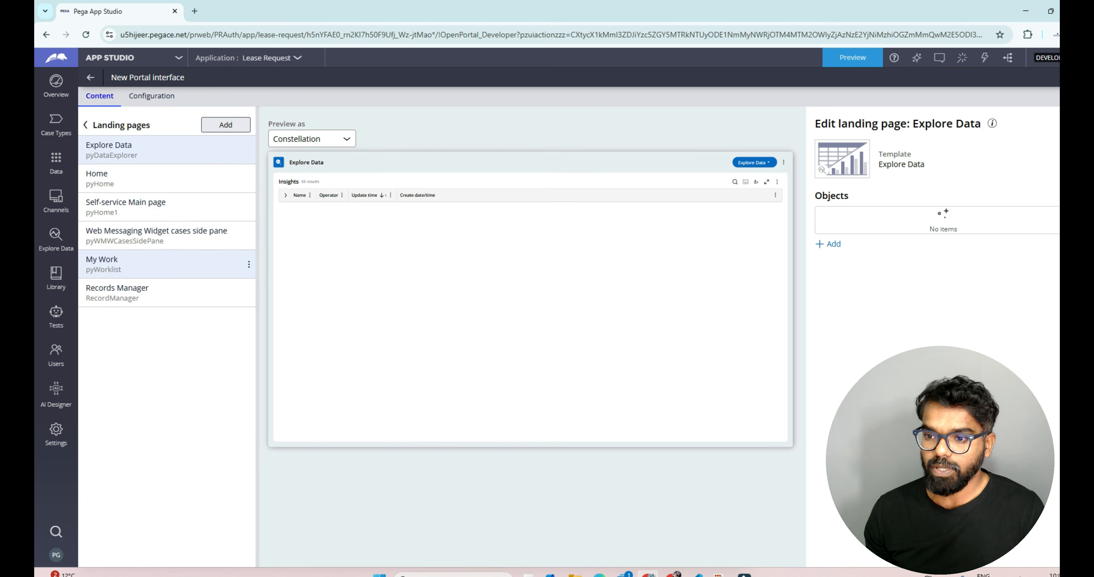
{"action": "left_click", "coordinate": [102, 263]}
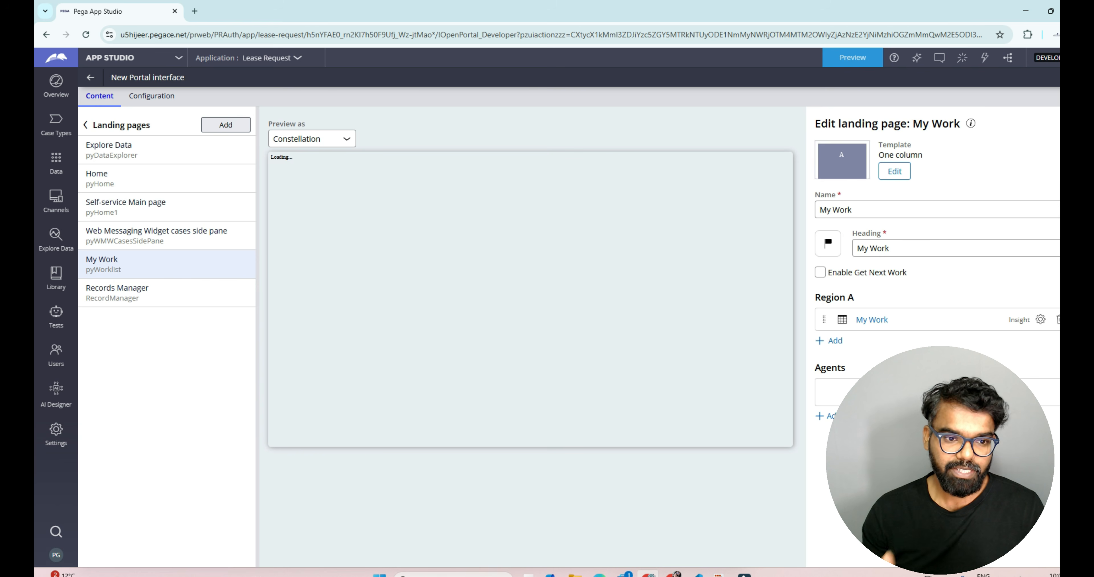
{"action": "left_click", "coordinate": [830, 341]}
{"action": "left_click", "coordinate": [891, 345]}
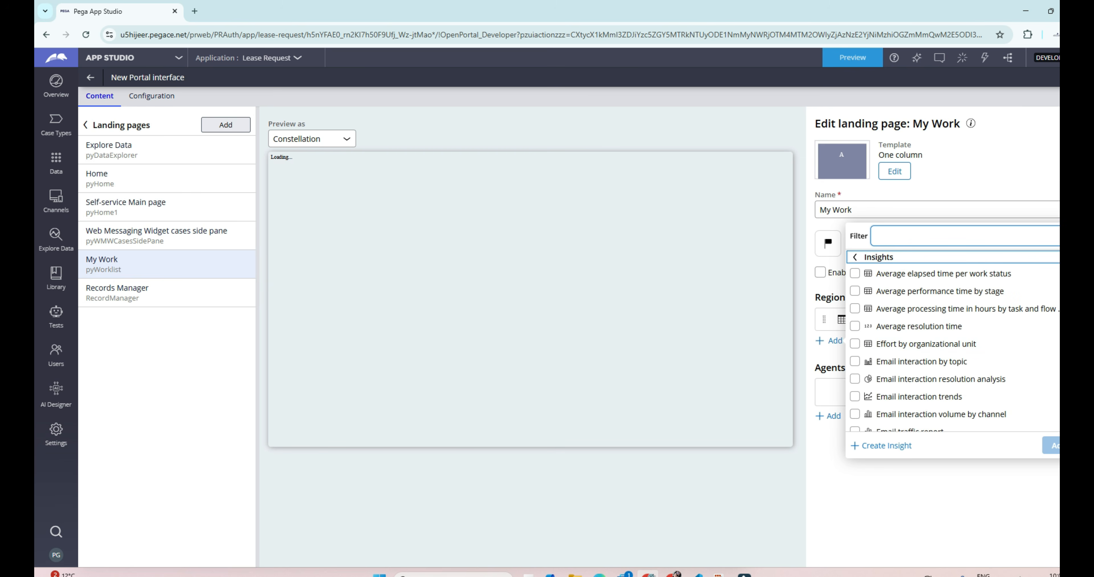
{"action": "scroll", "coordinate": [956, 324], "scroll_direction": "down", "scroll_amount": 5}
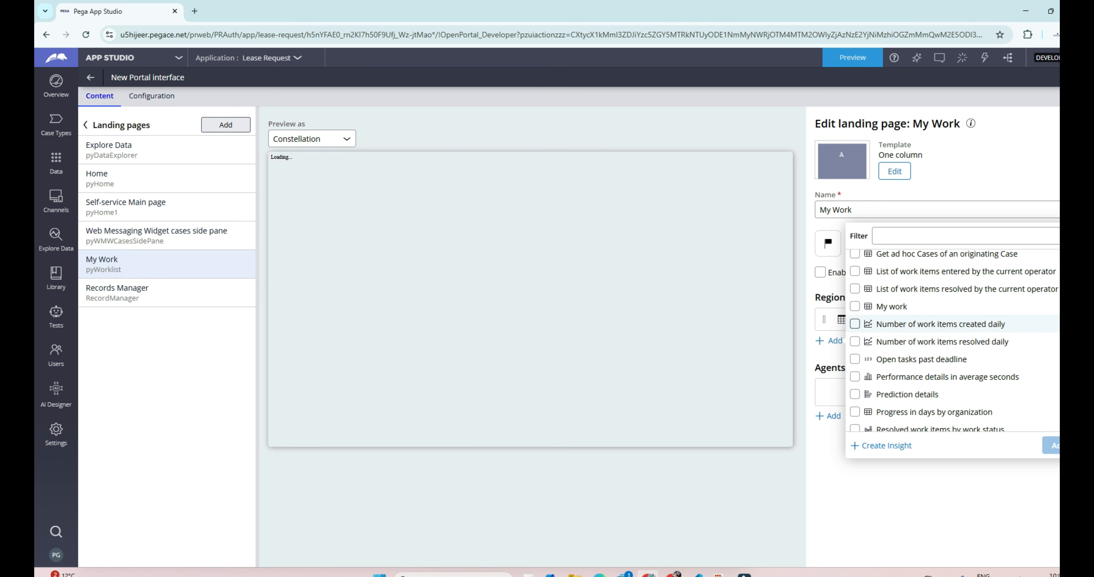
{"action": "left_click", "coordinate": [855, 324]}
{"action": "left_click", "coordinate": [1051, 446]}
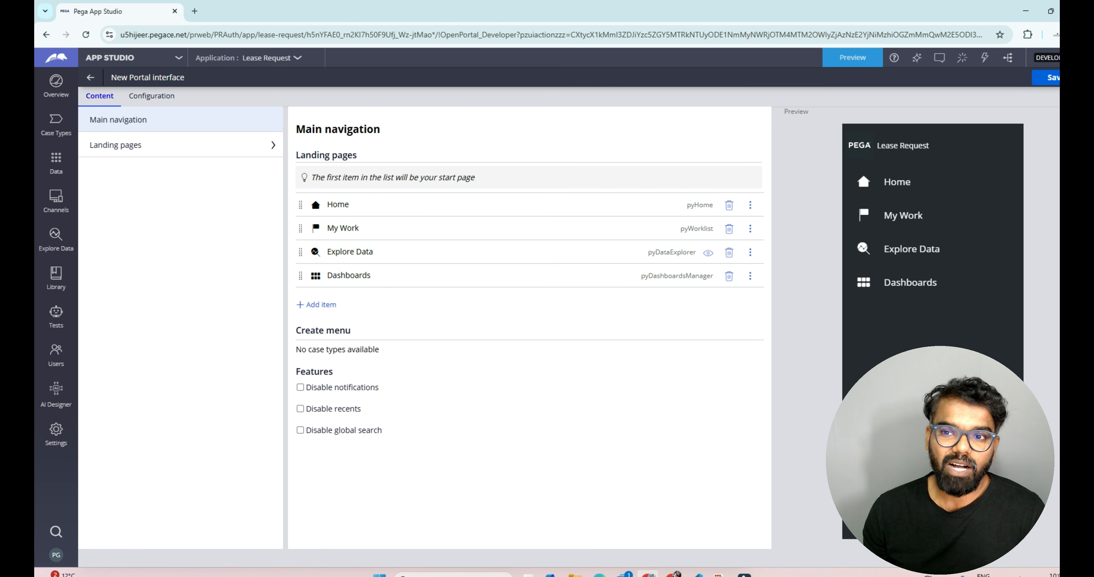
Step: Save the portal and preview the application in the CSPortal
{"action": "key", "text": "ctrl+s"}
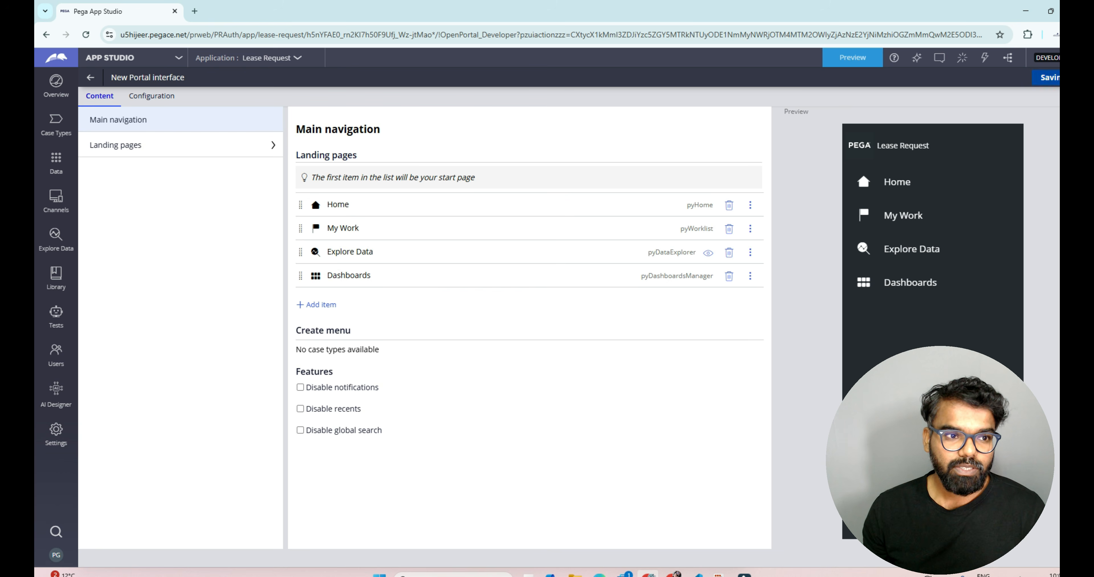
{"action": "left_click", "coordinate": [852, 57]}
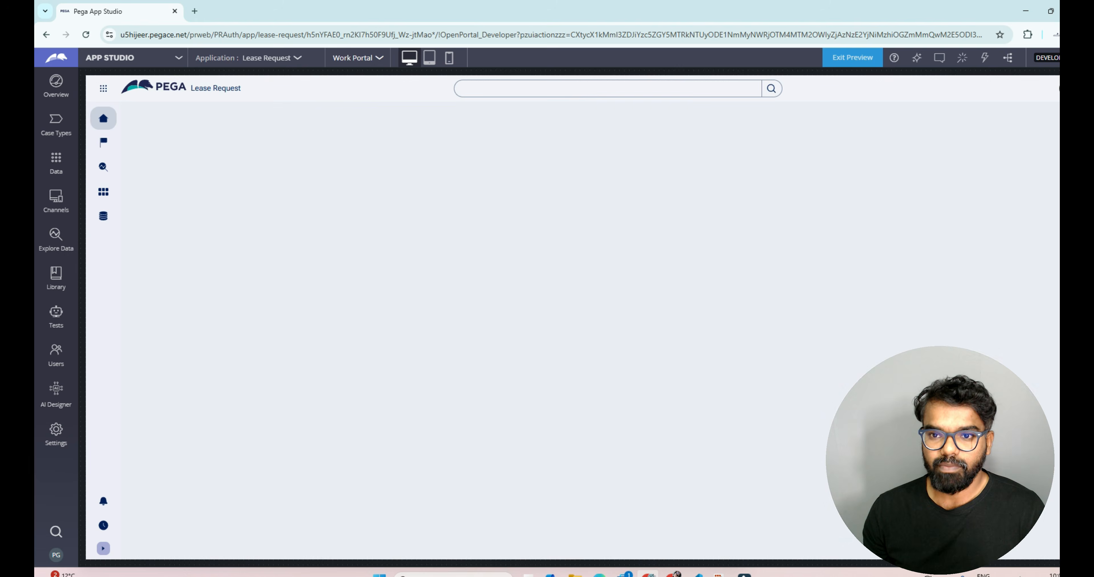
{"action": "left_click", "coordinate": [358, 58]}
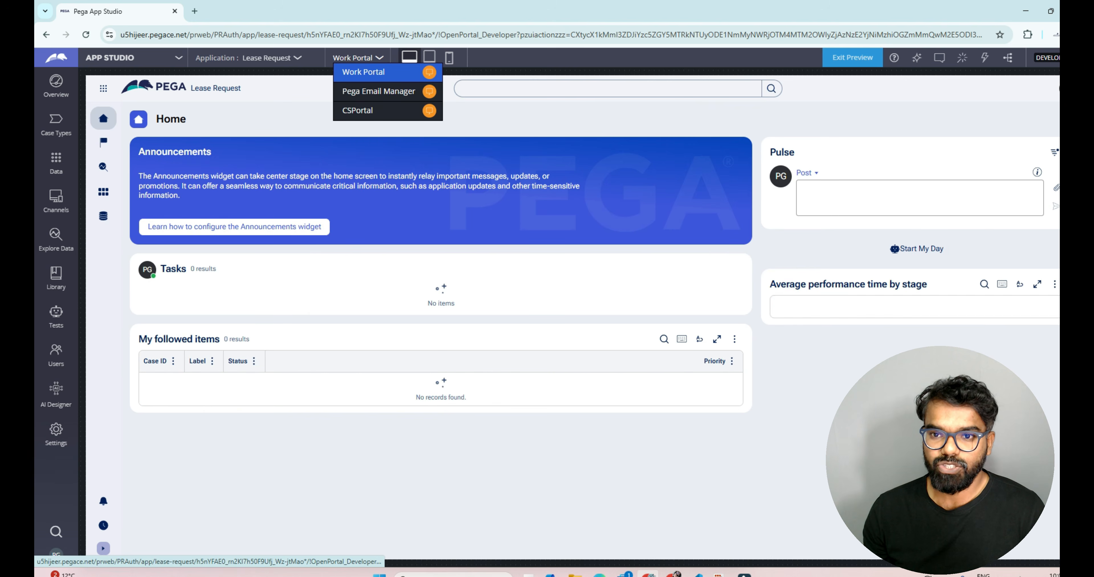
{"action": "left_click", "coordinate": [358, 111]}
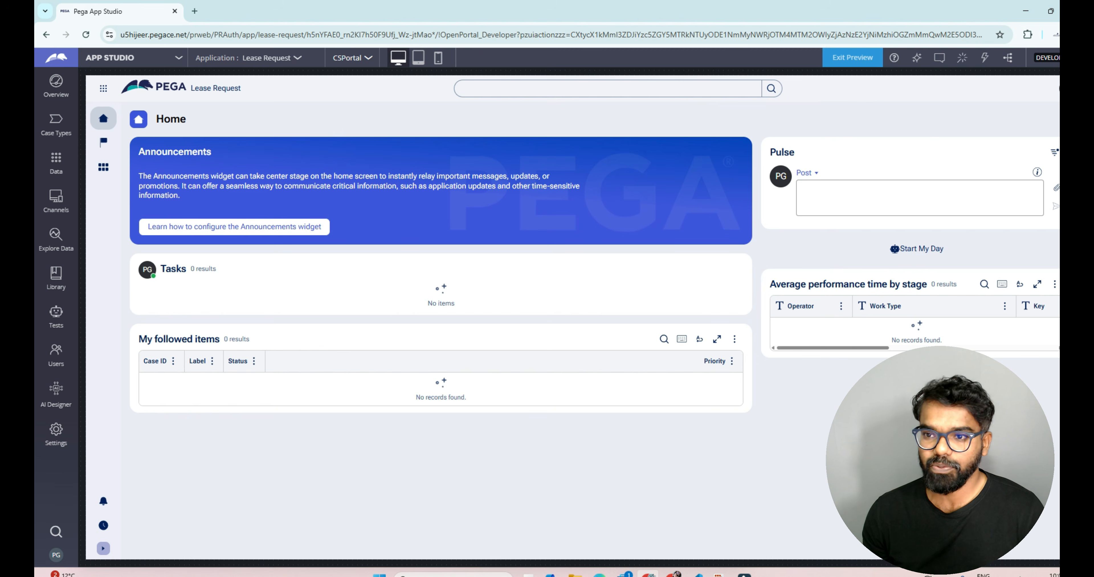
Step: Exit the preview and add a new persona named CSAgent to the CSPortal configuration
{"action": "left_click", "coordinate": [852, 57]}
{"action": "left_click", "coordinate": [152, 96]}
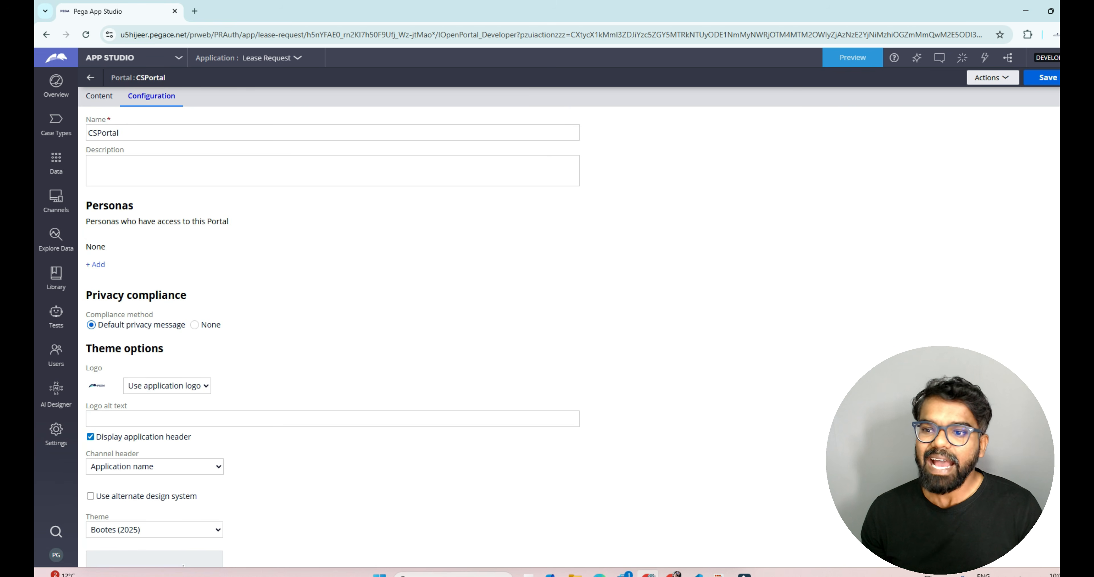
{"action": "left_click", "coordinate": [96, 264]}
{"action": "key", "text": "Up"}
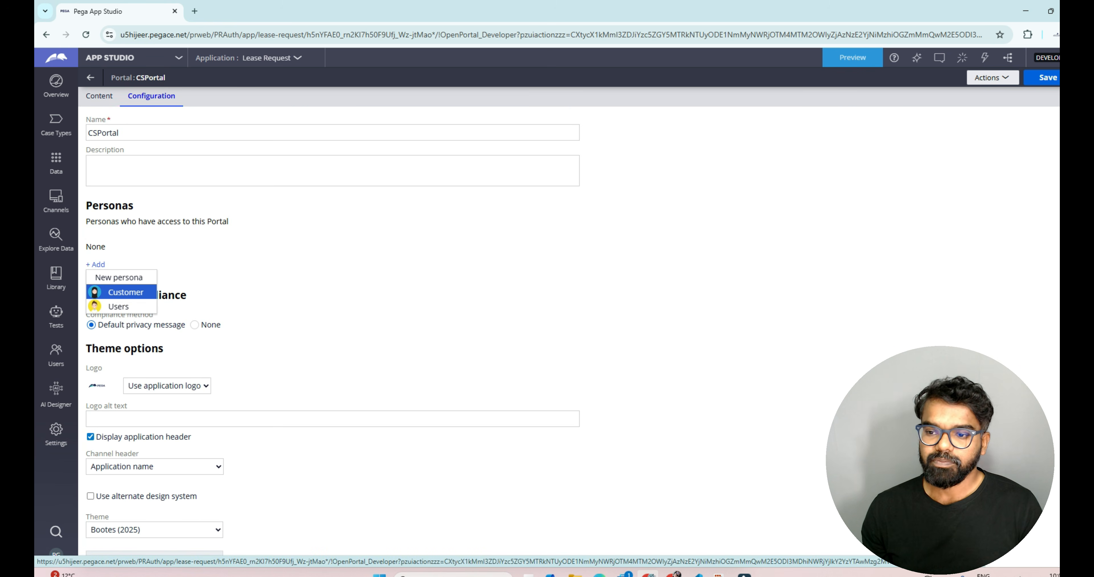
{"action": "key", "text": "Escape"}
{"action": "key", "text": "Return"}
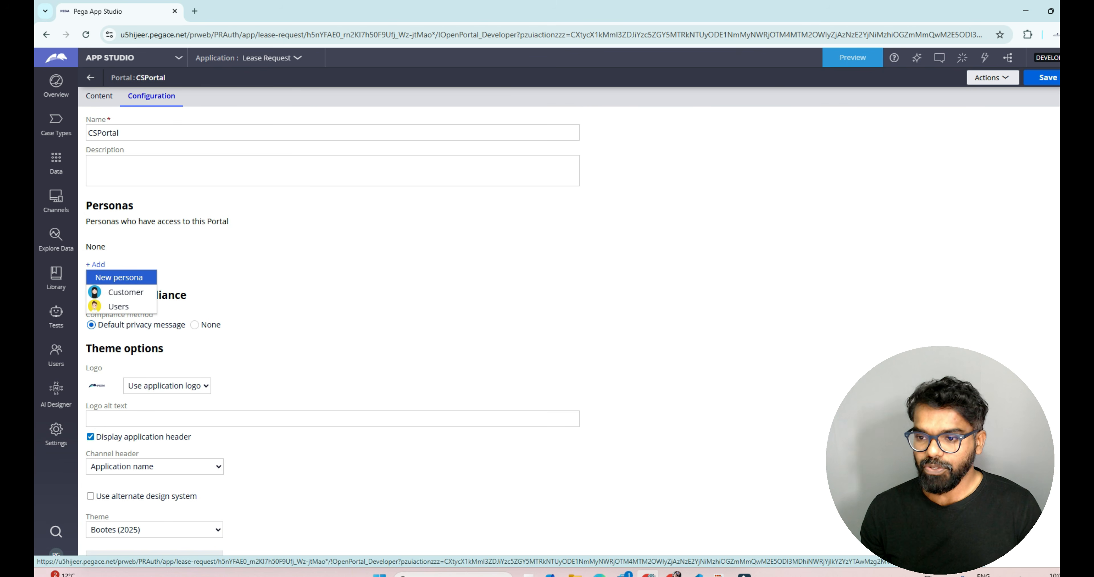
{"action": "key", "text": "Escape"}
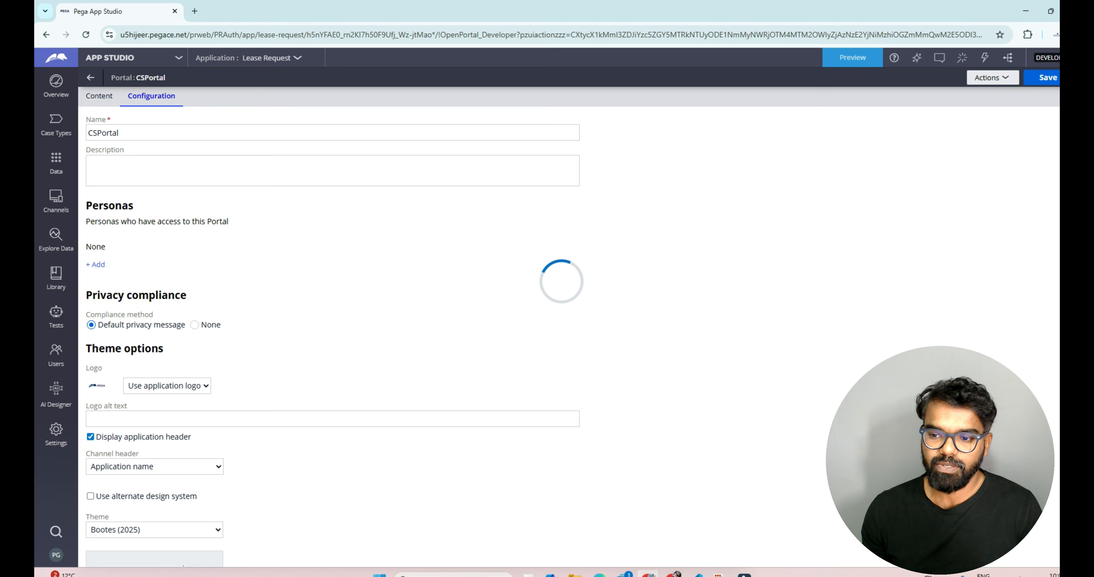
{"action": "type", "text": "CSAgent"}
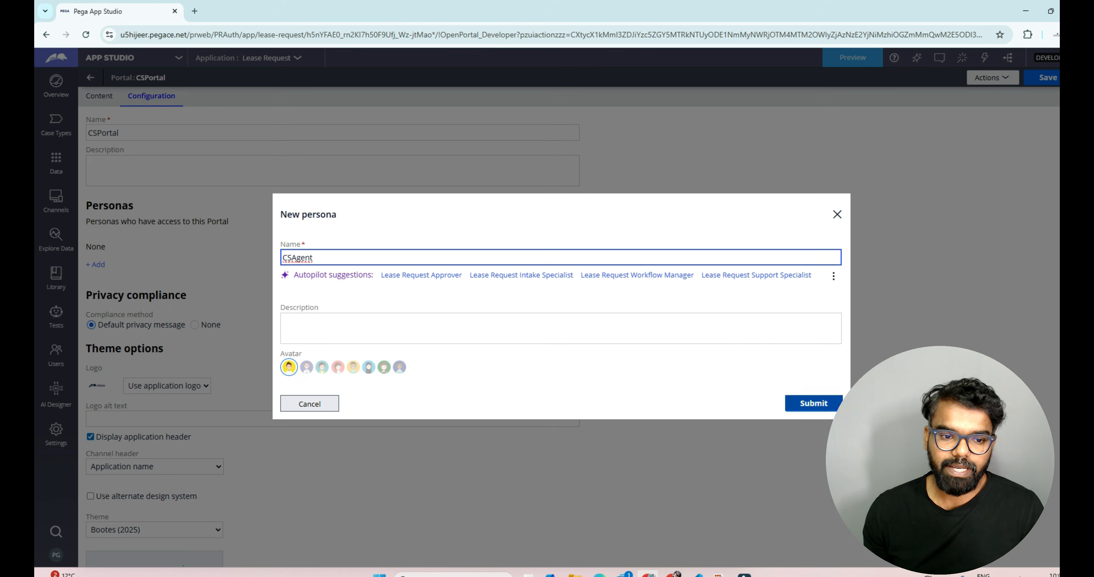
{"action": "key", "text": "Return"}
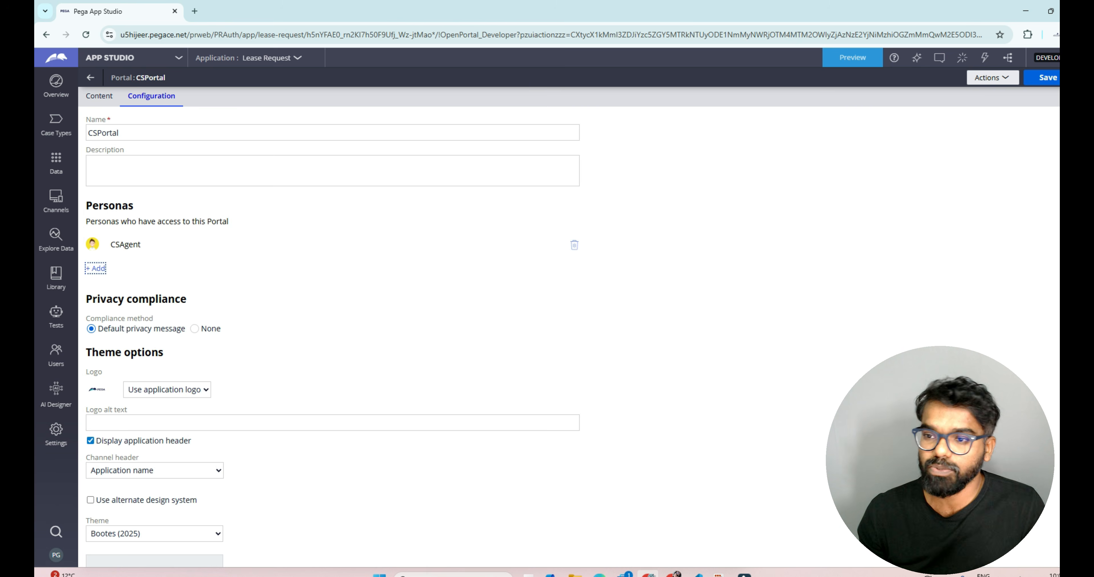
Step: Review the portal's theme options and open its landing pages list
{"action": "scroll", "coordinate": [155, 425], "scroll_direction": "down", "scroll_amount": 3}
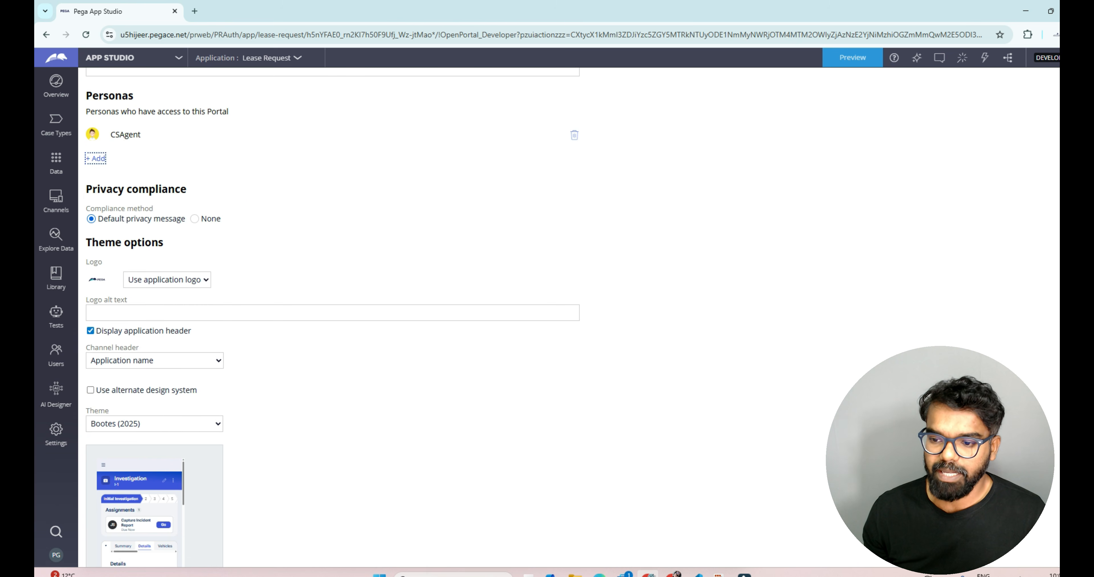
{"action": "left_click", "coordinate": [154, 424]}
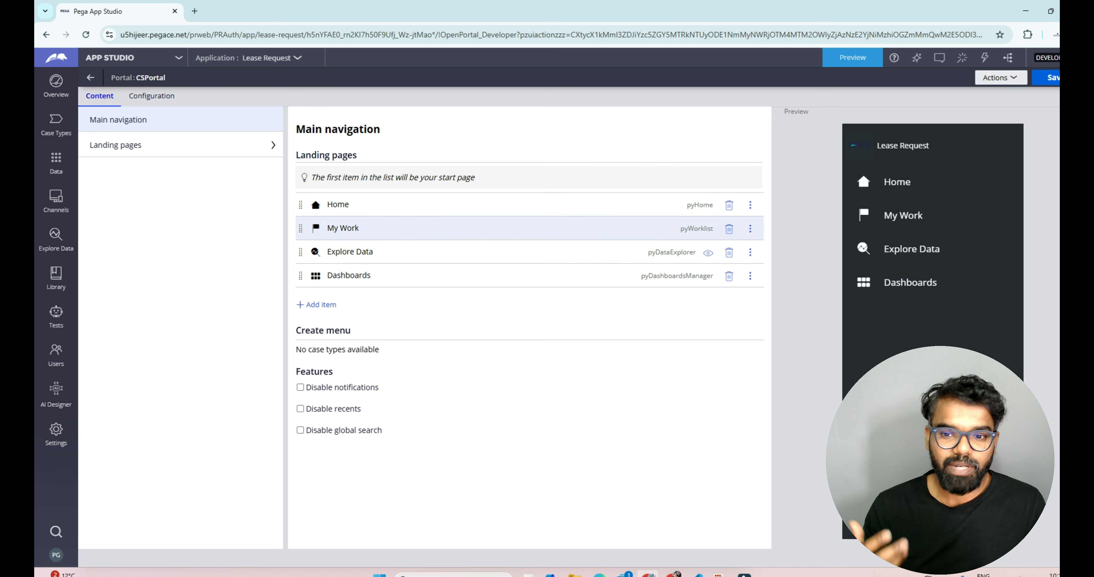
{"action": "left_click", "coordinate": [116, 145]}
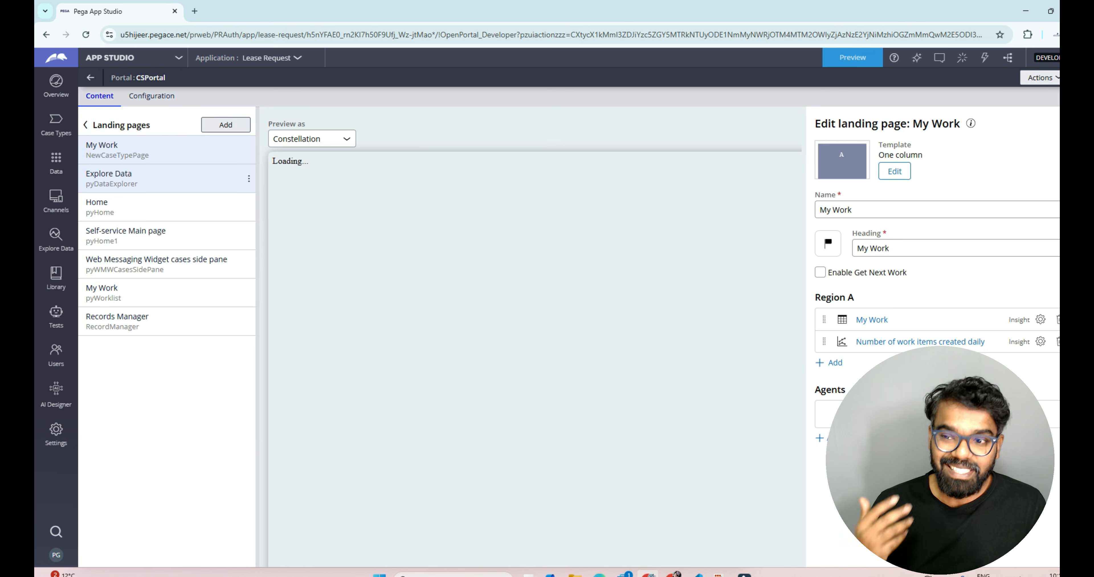